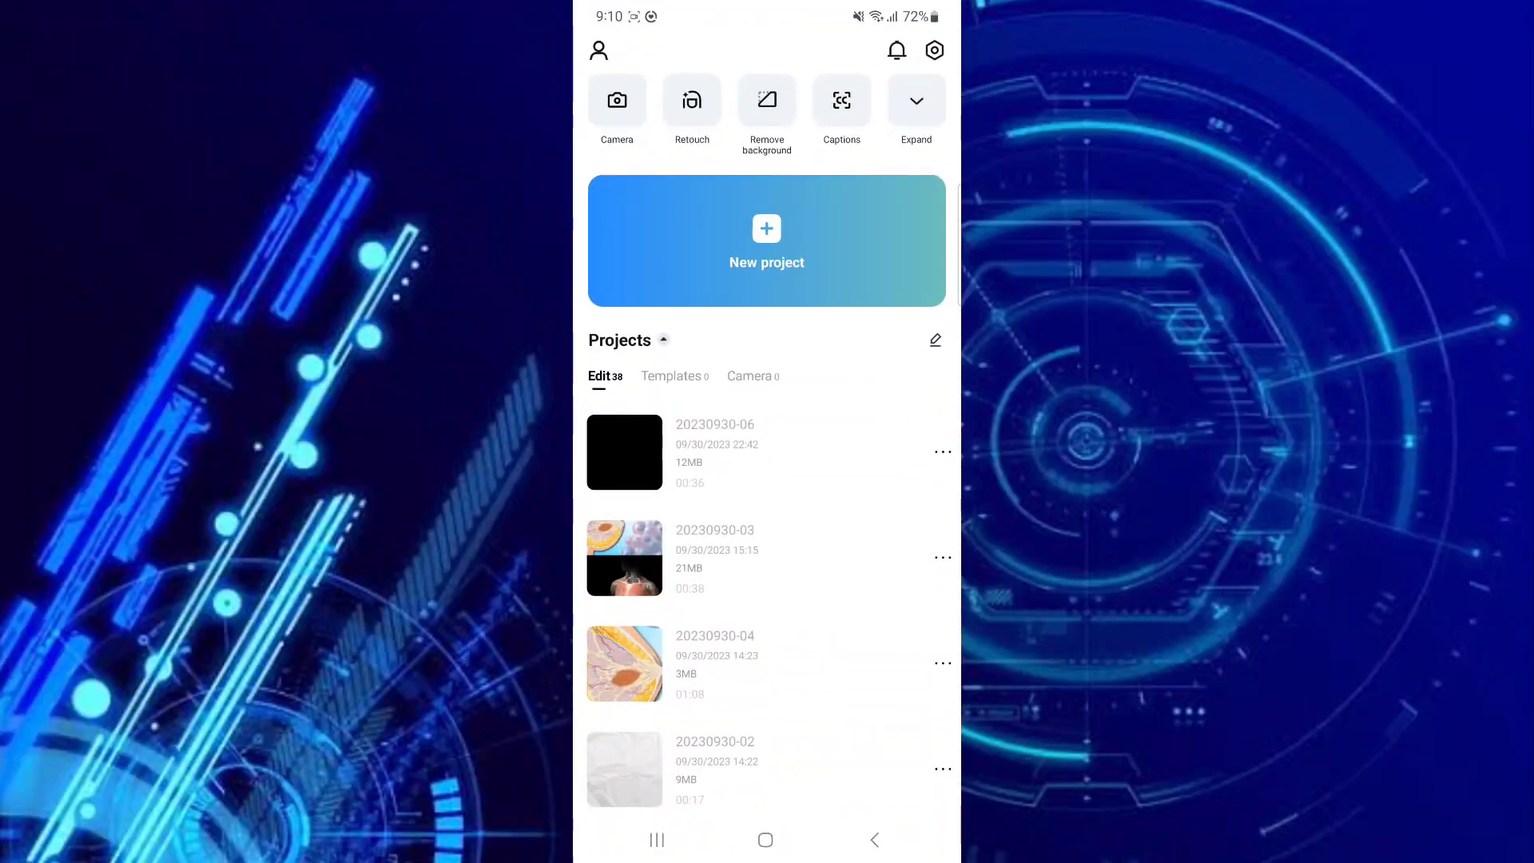
pyautogui.scroll(-3, 767, 540)
pyautogui.scroll(3, 767, 541)
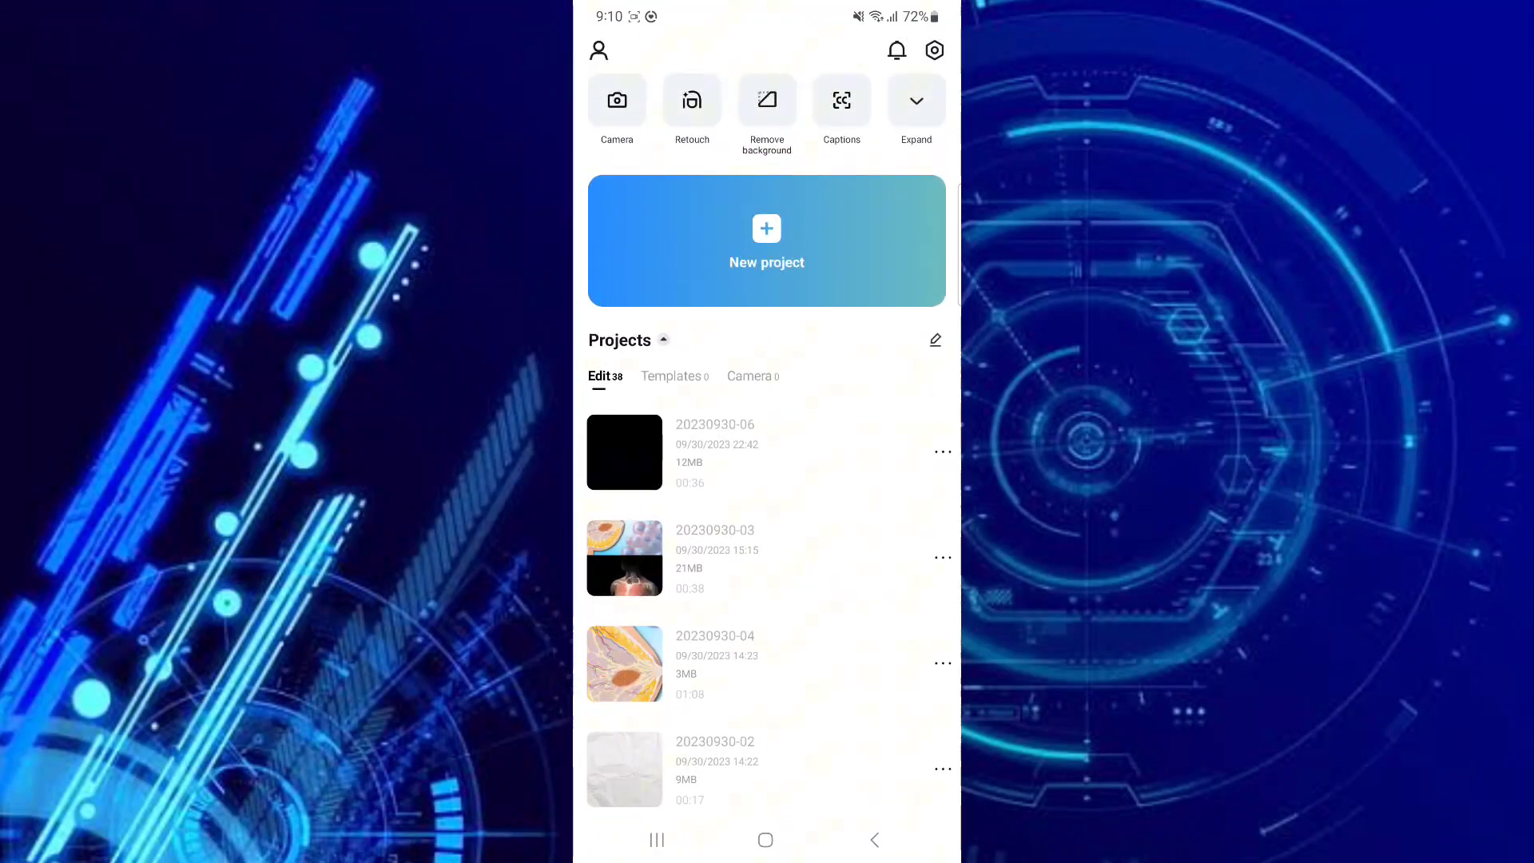
# Toggle the extra row of home-screen shortcuts open and closed.
pyautogui.click(916, 101)
pyautogui.click(916, 101)
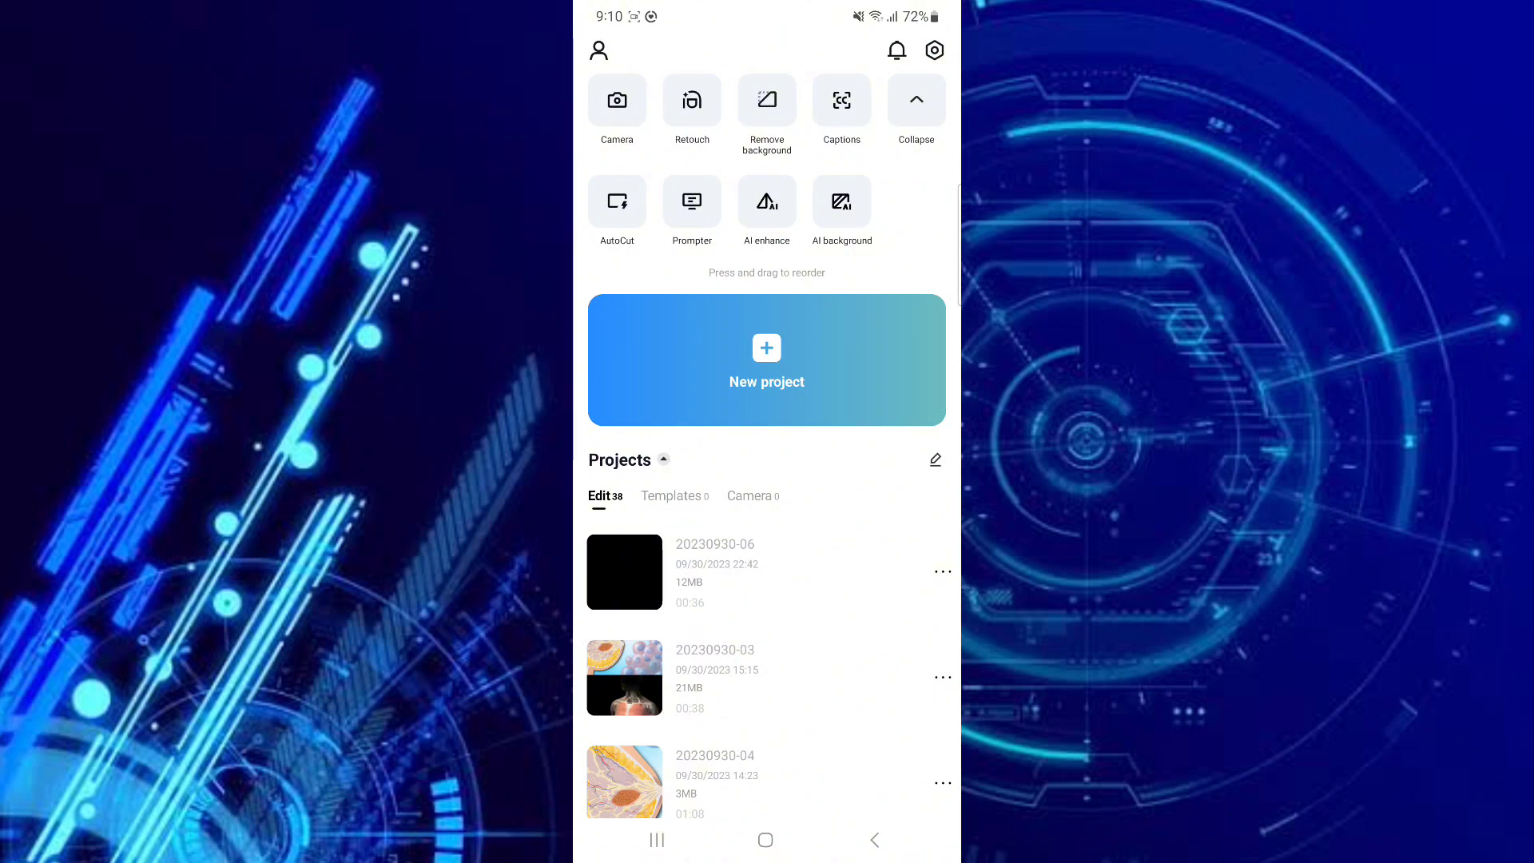
pyautogui.click(916, 108)
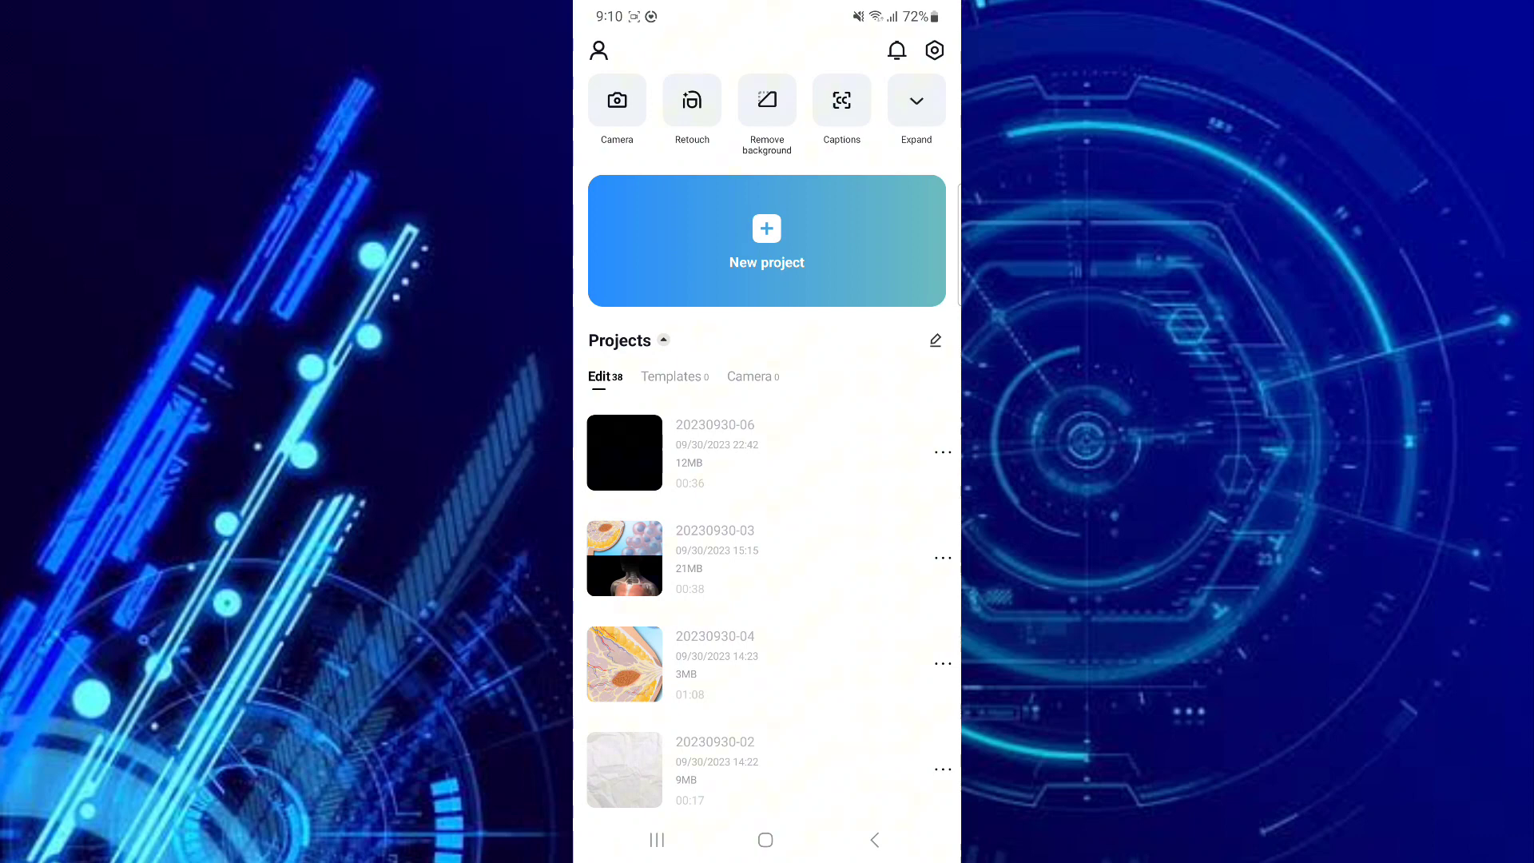
# Start a new project and import the interior lobby clip onto the timeline.
pyautogui.click(766, 240)
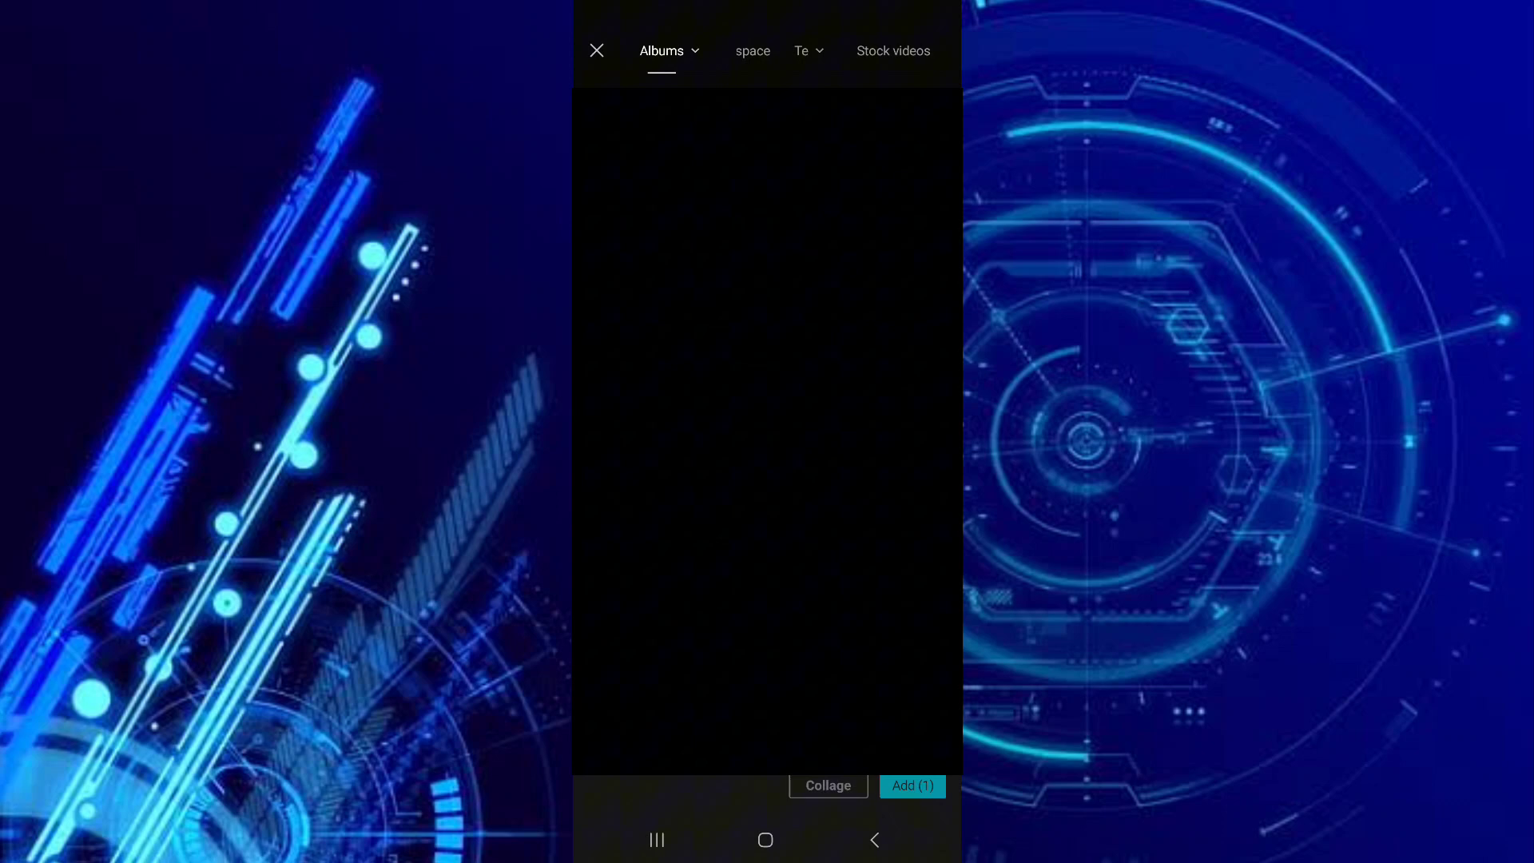
pyautogui.click(912, 786)
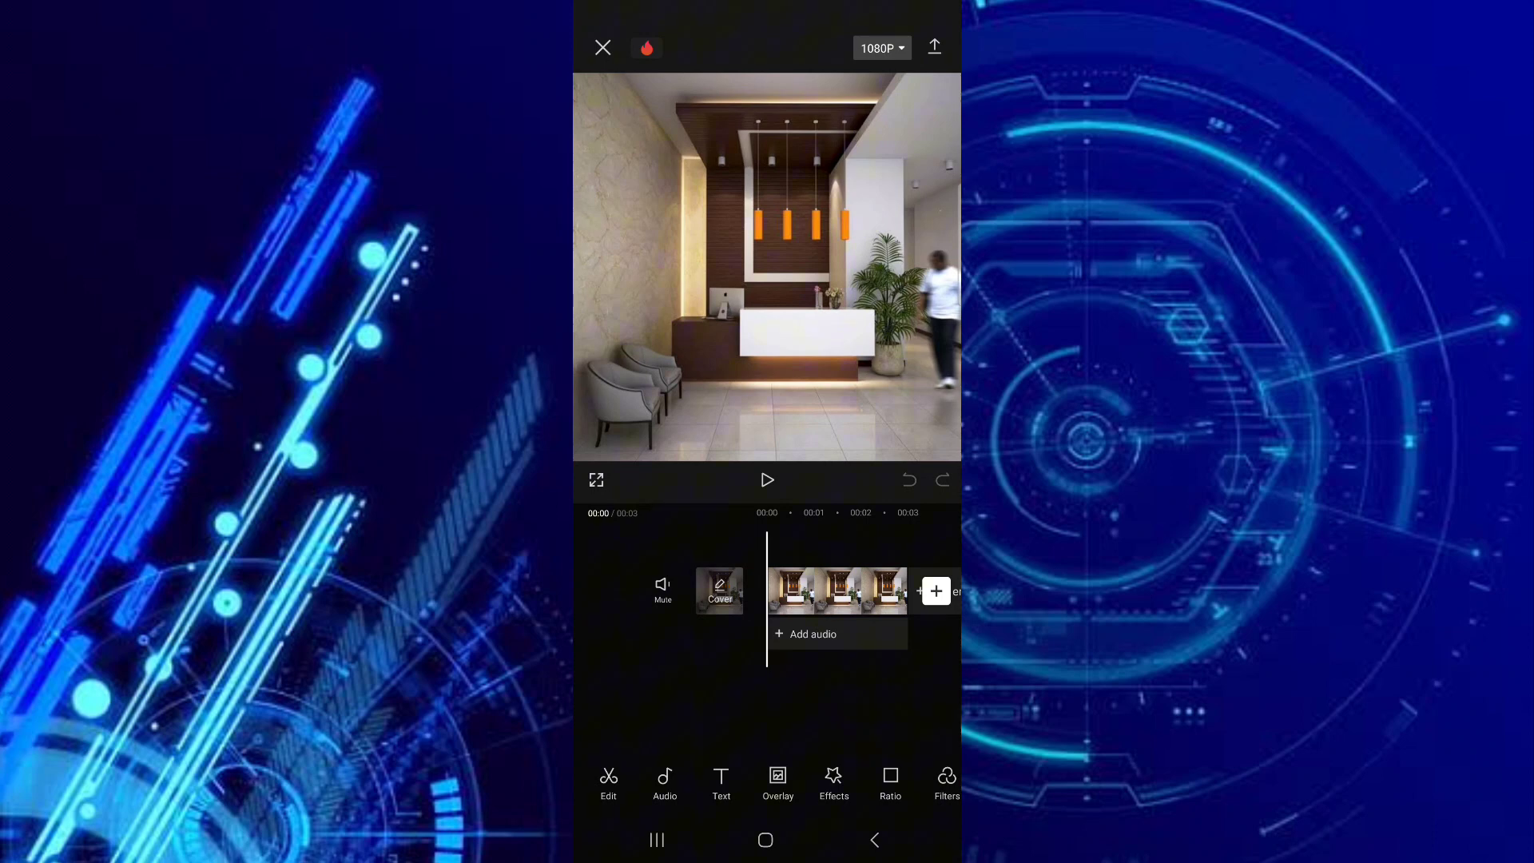
# Preview the three-second lobby clip, pausing around 00:02.
pyautogui.click(767, 479)
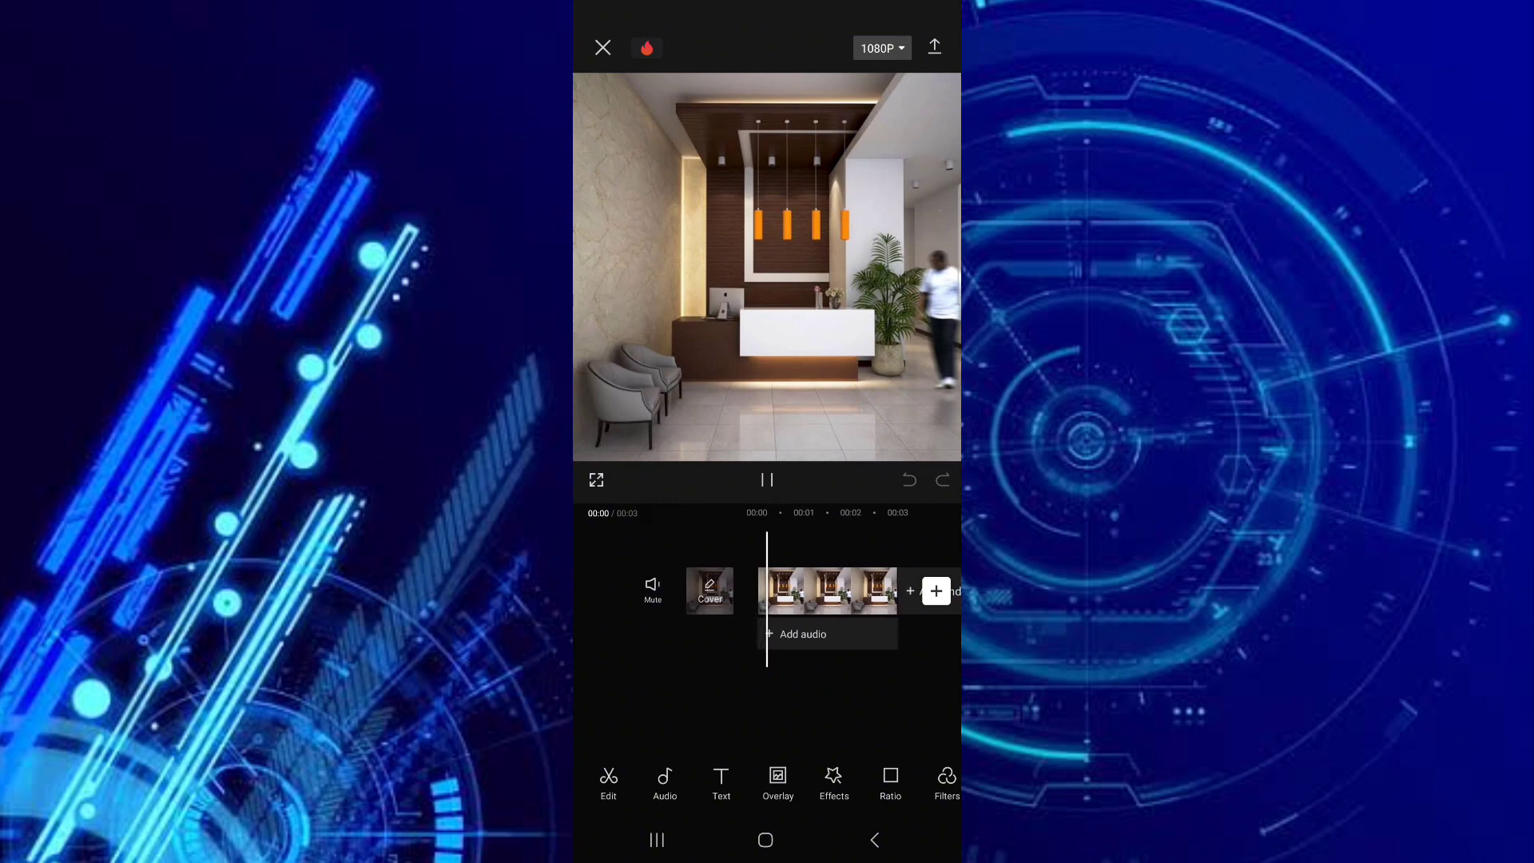
pyautogui.click(768, 480)
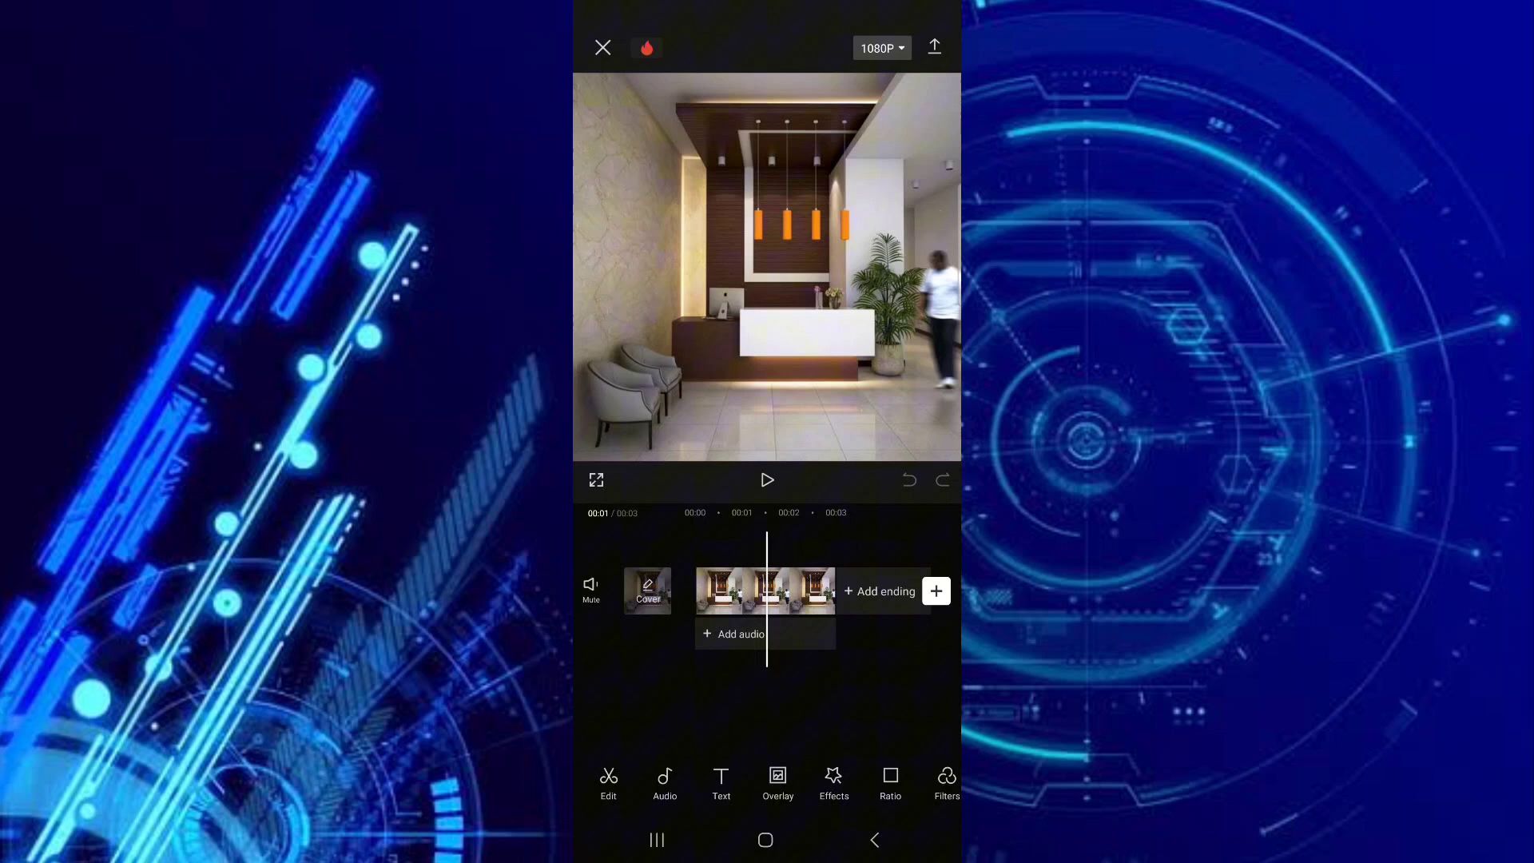
pyautogui.hscroll(-2, 767, 594)
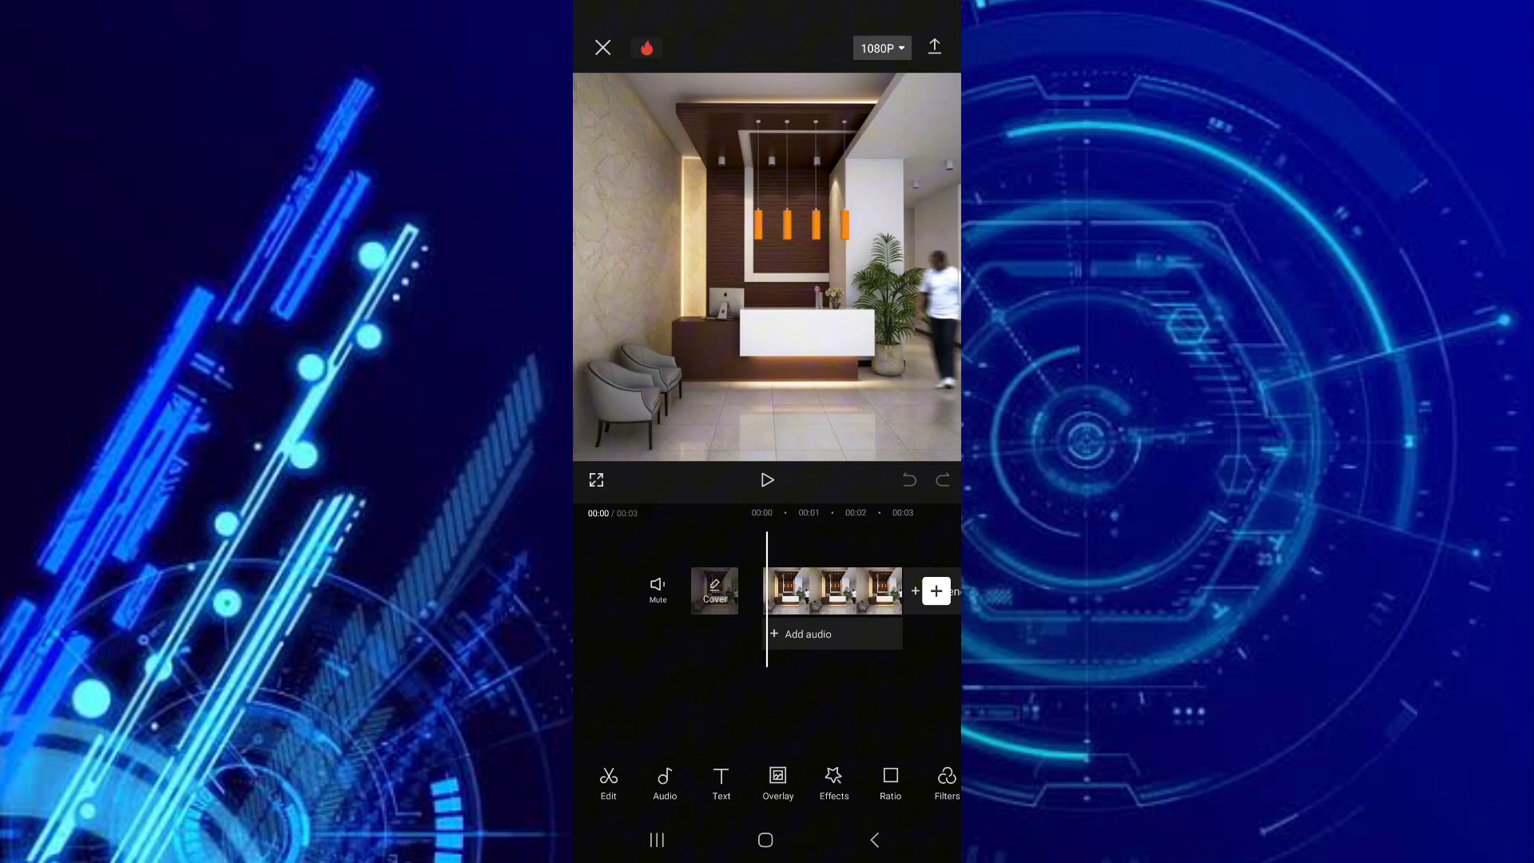
pyautogui.click(767, 479)
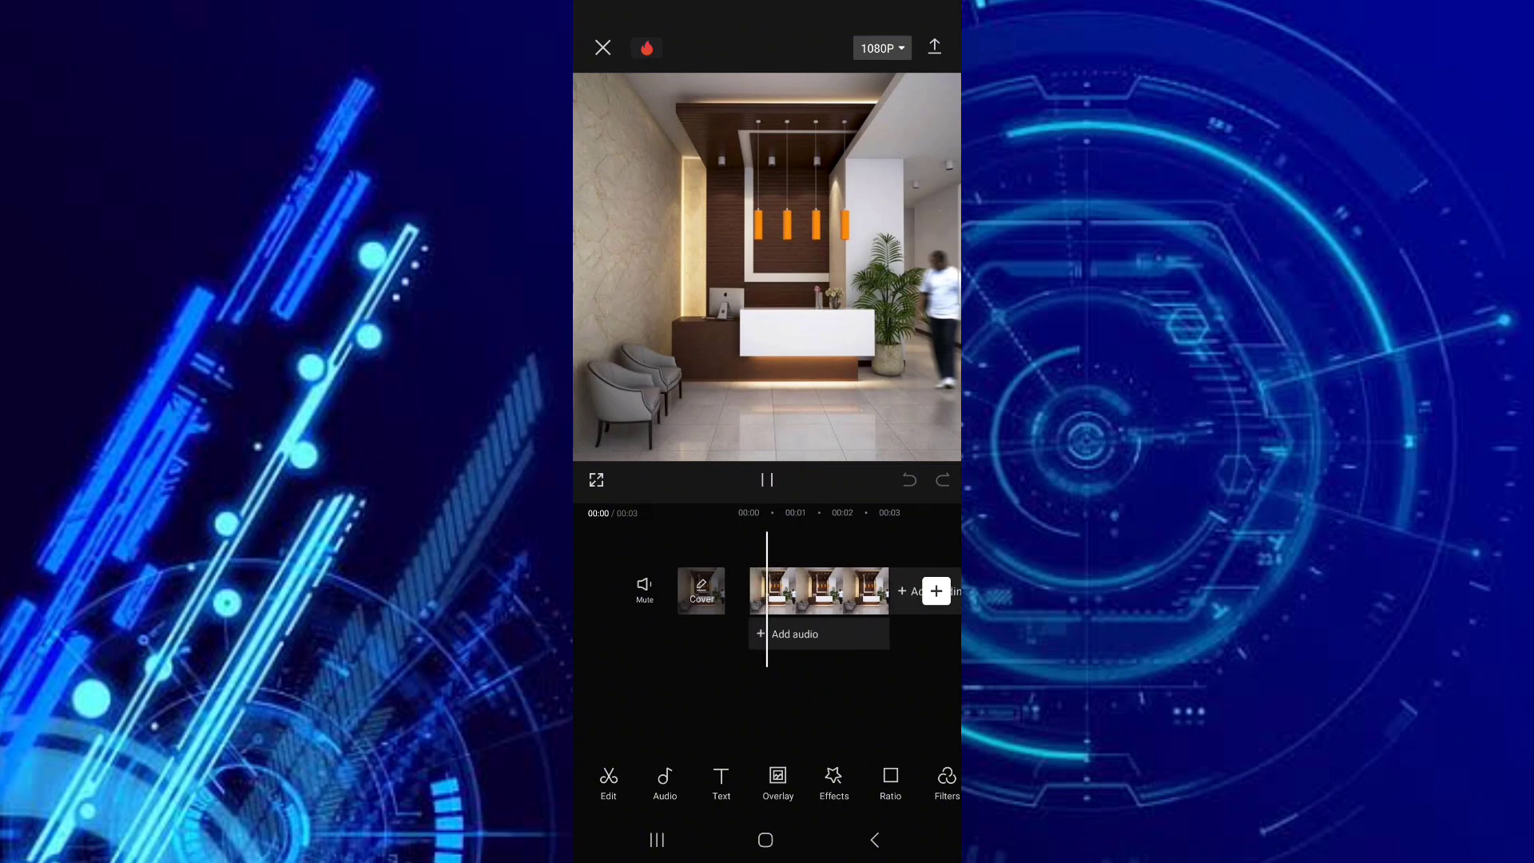
pyautogui.click(767, 480)
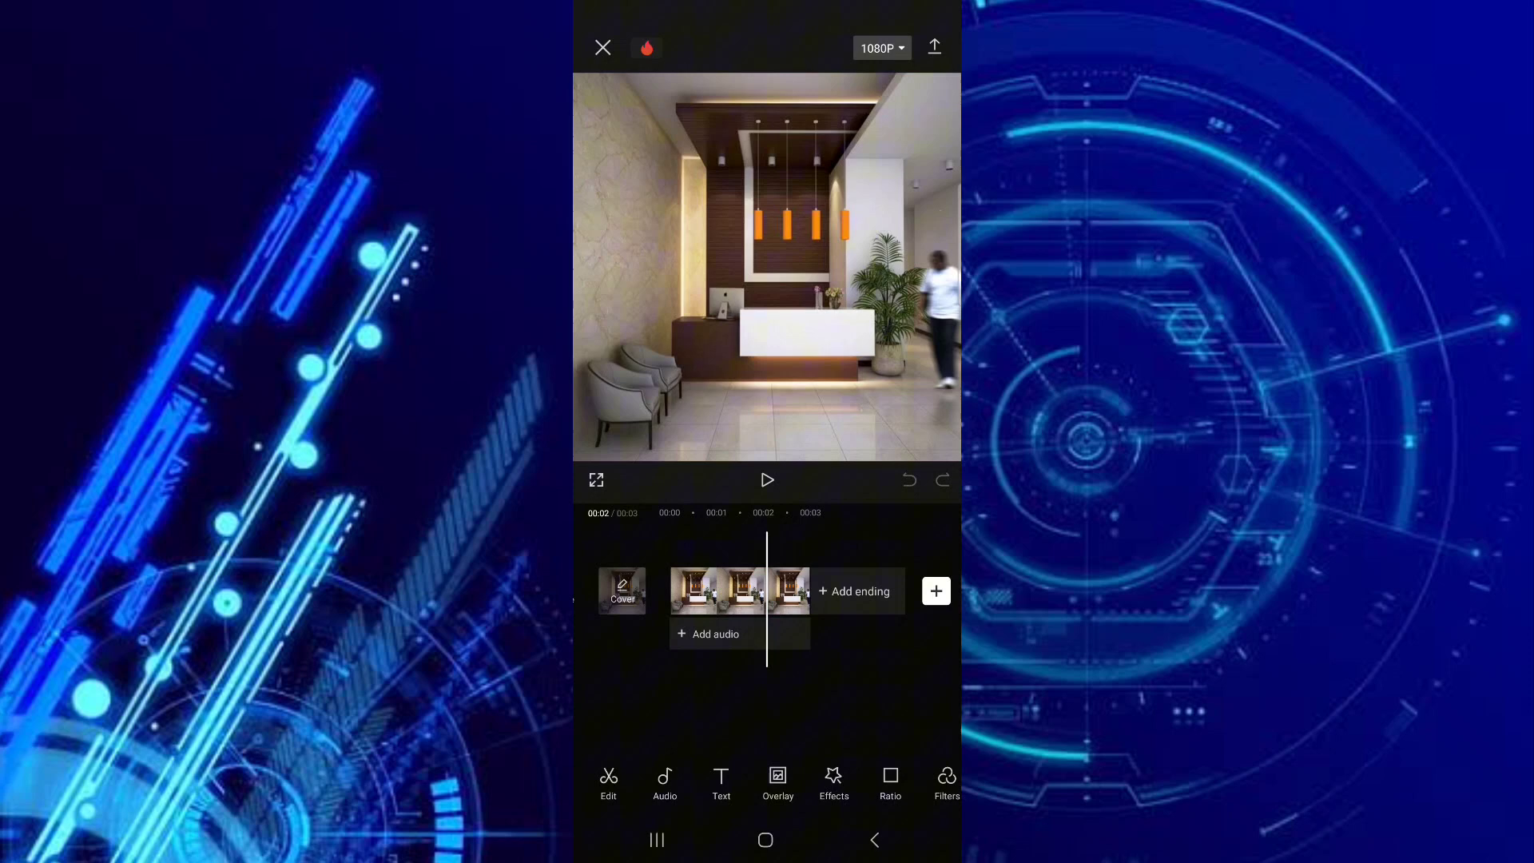
# Select the lobby clip on the timeline to show its Split/Animation/Delete tools.
pyautogui.moveTo(767, 591)
pyautogui.mouseDown()
pyautogui.moveTo(857, 592)
pyautogui.moveTo(672, 591)
pyautogui.moveTo(754, 591)
pyautogui.moveTo(739, 590)
pyautogui.mouseUp()
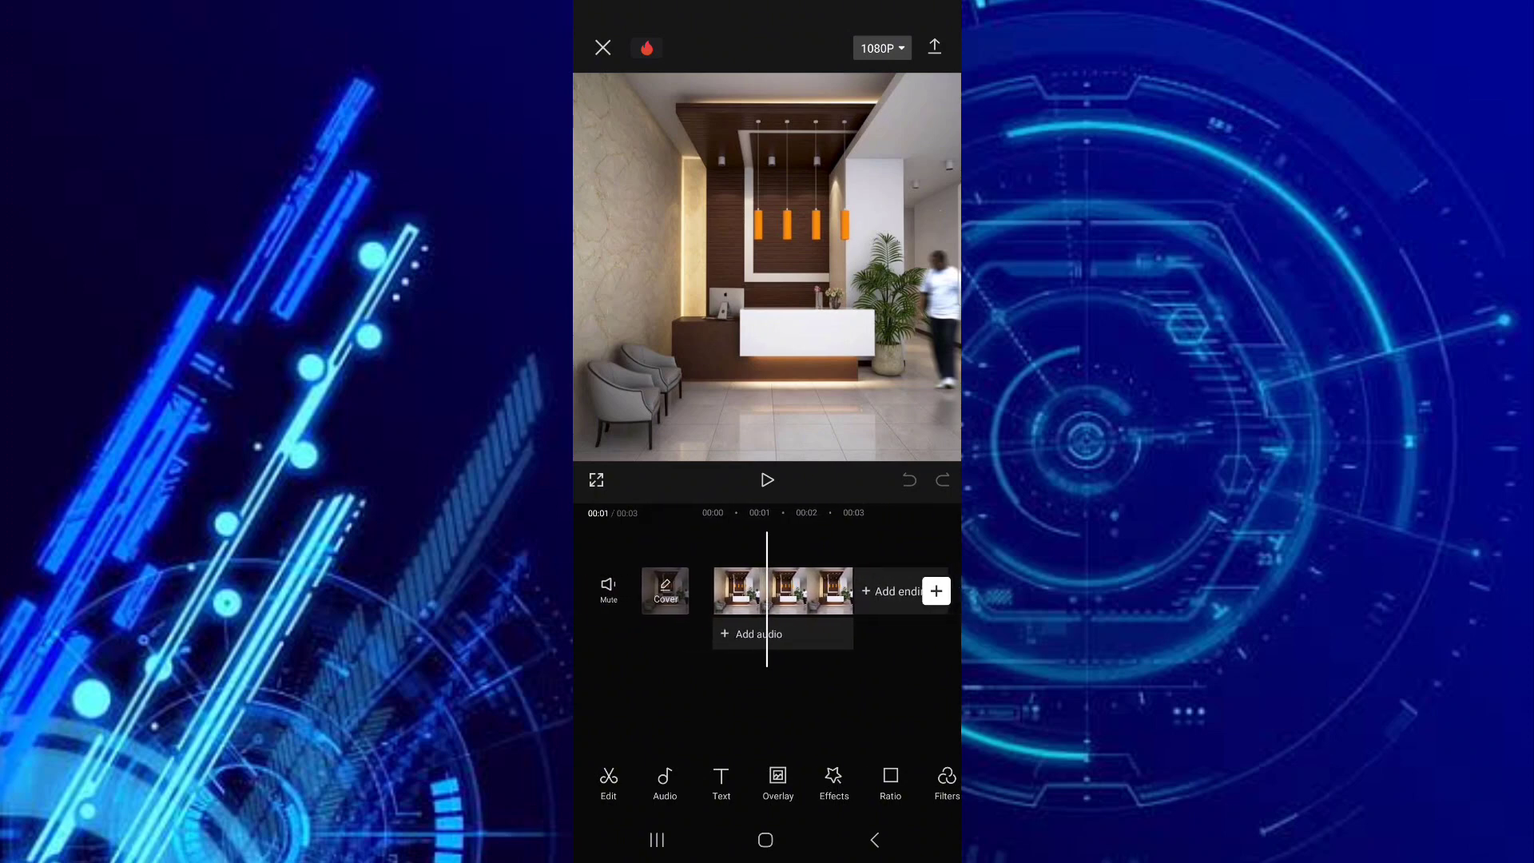
pyautogui.click(782, 590)
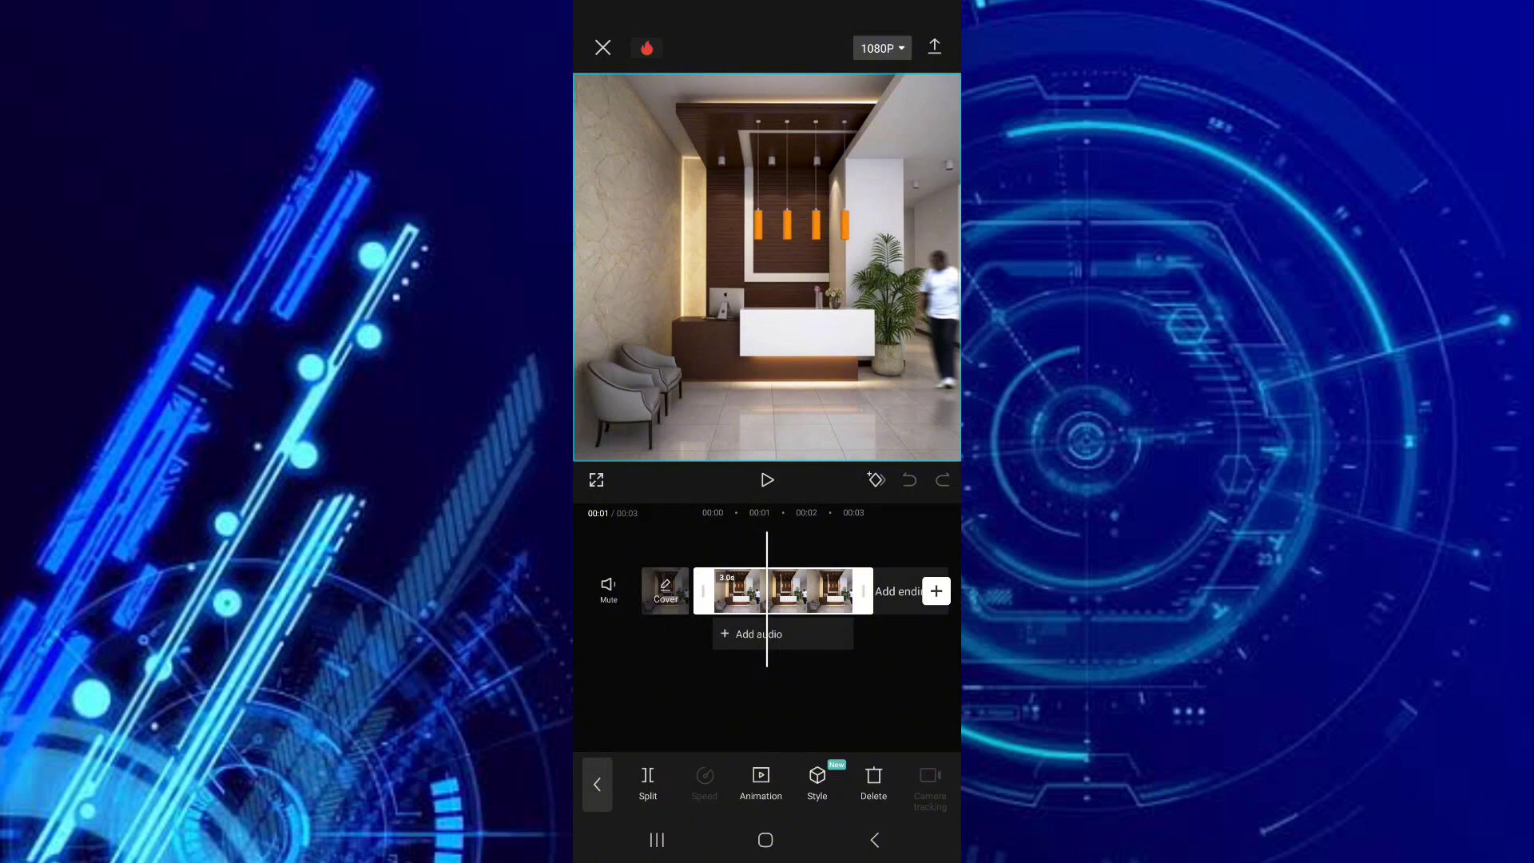
# Position the playhead near the one-second mark and reselect the lobby clip.
pyautogui.moveTo(791, 591); pyautogui.dragTo(770, 591)
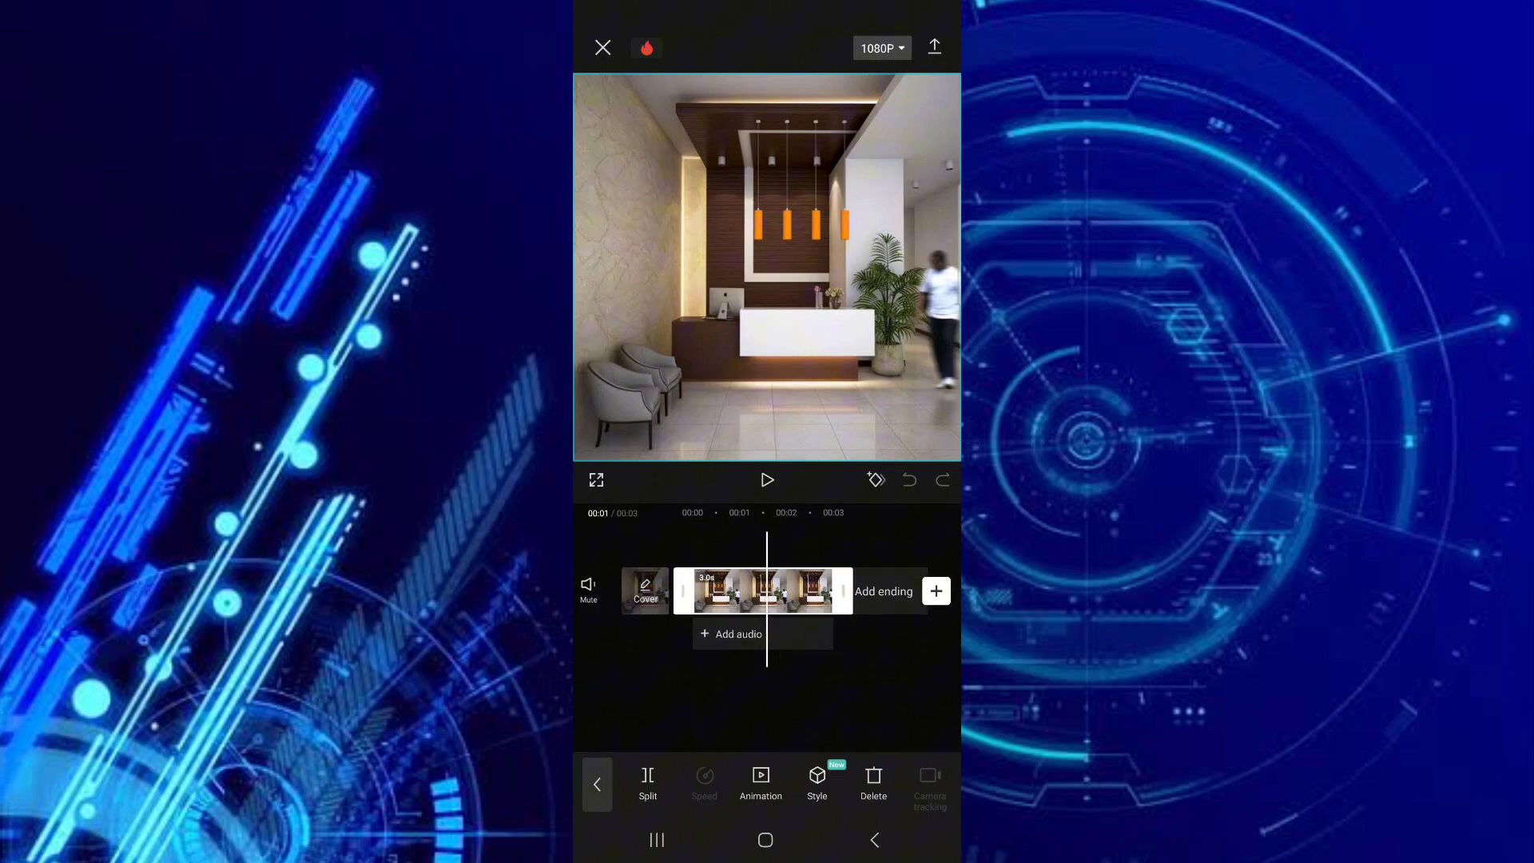
pyautogui.click(597, 784)
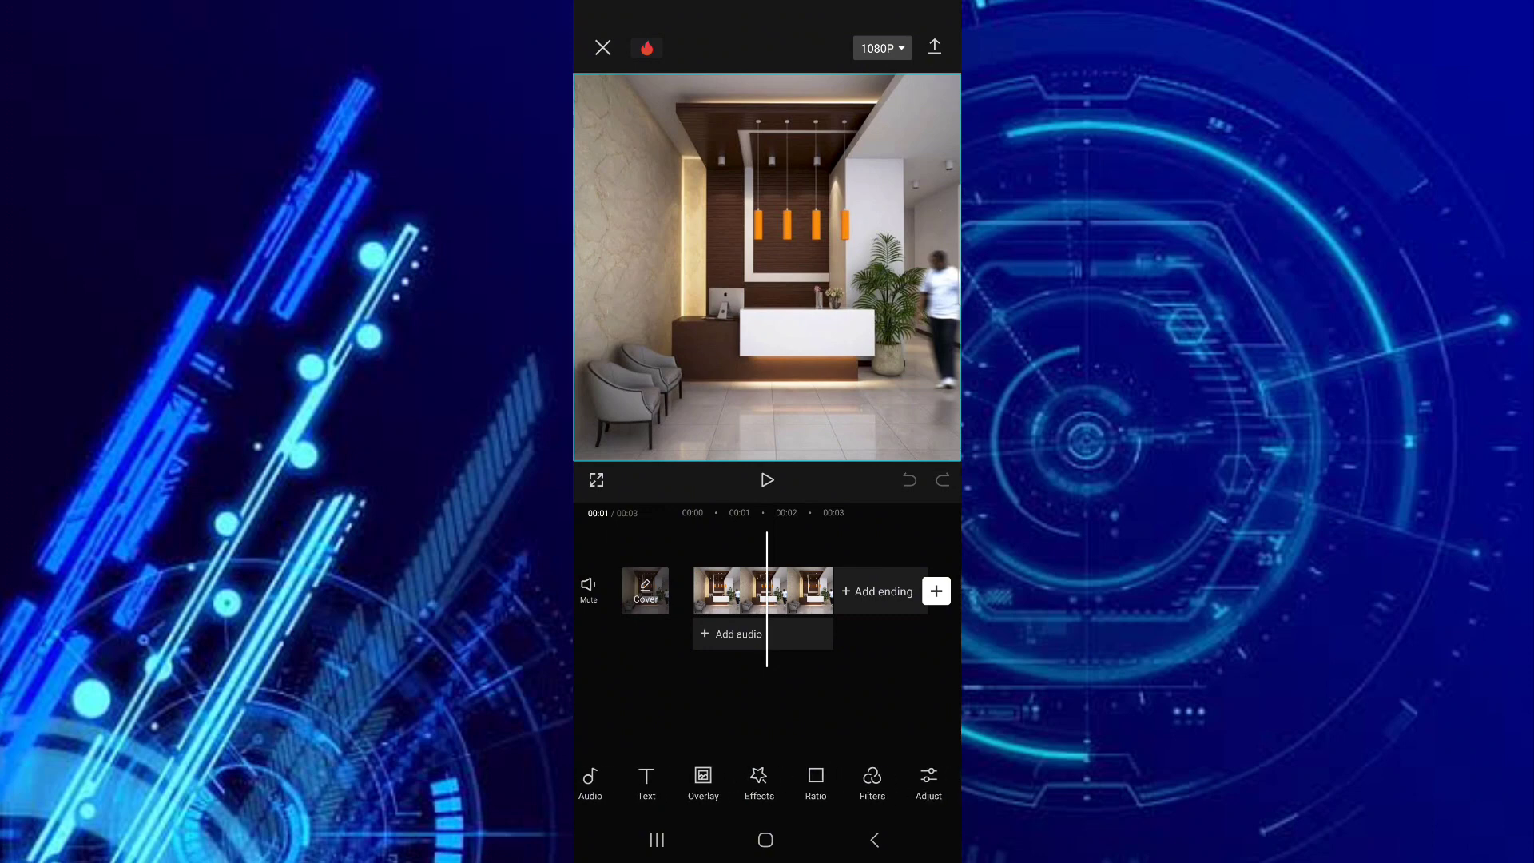
pyautogui.click(764, 590)
# Scroll through the clip toolbar and split the lobby clip at about 00:01.
pyautogui.moveTo(887, 779); pyautogui.dragTo(671, 779)
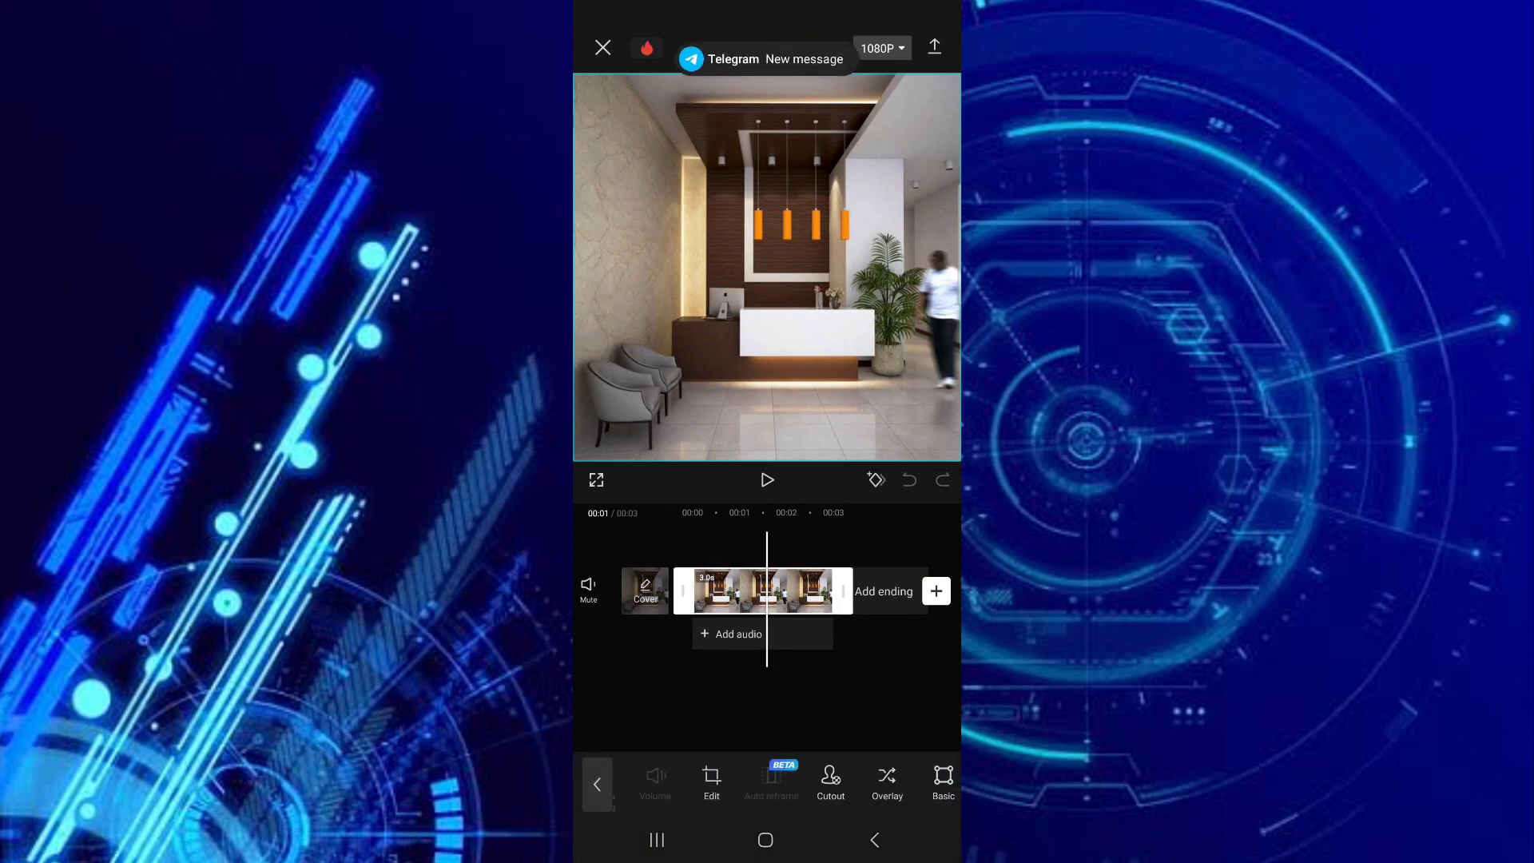
pyautogui.moveTo(888, 780); pyautogui.dragTo(636, 778)
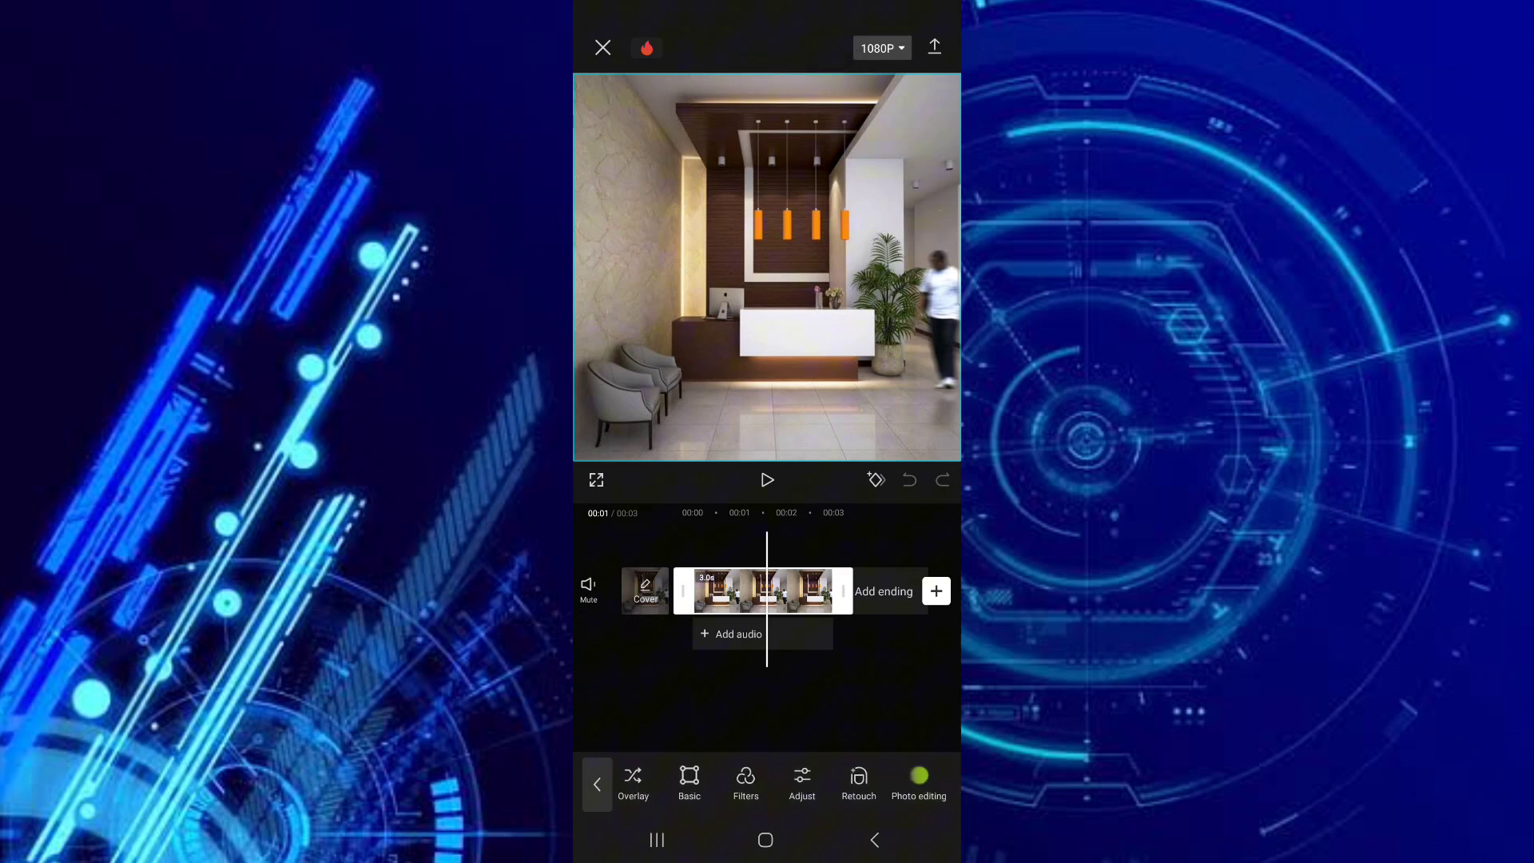
pyautogui.moveTo(840, 779)
pyautogui.mouseDown()
pyautogui.moveTo(743, 780)
pyautogui.moveTo(911, 779)
pyautogui.mouseUp()
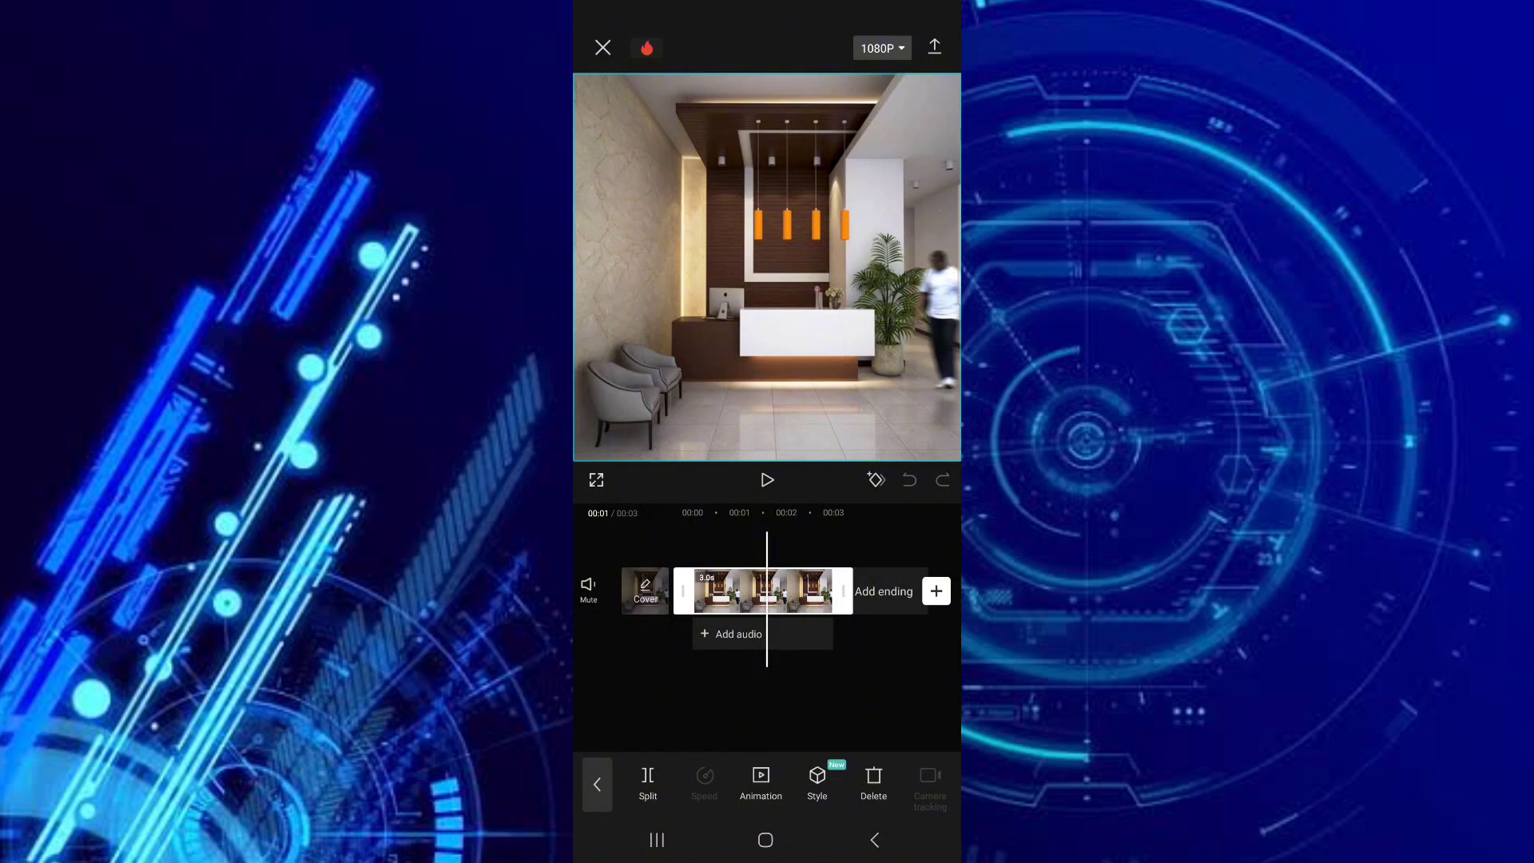
pyautogui.moveTo(888, 779); pyautogui.dragTo(635, 779)
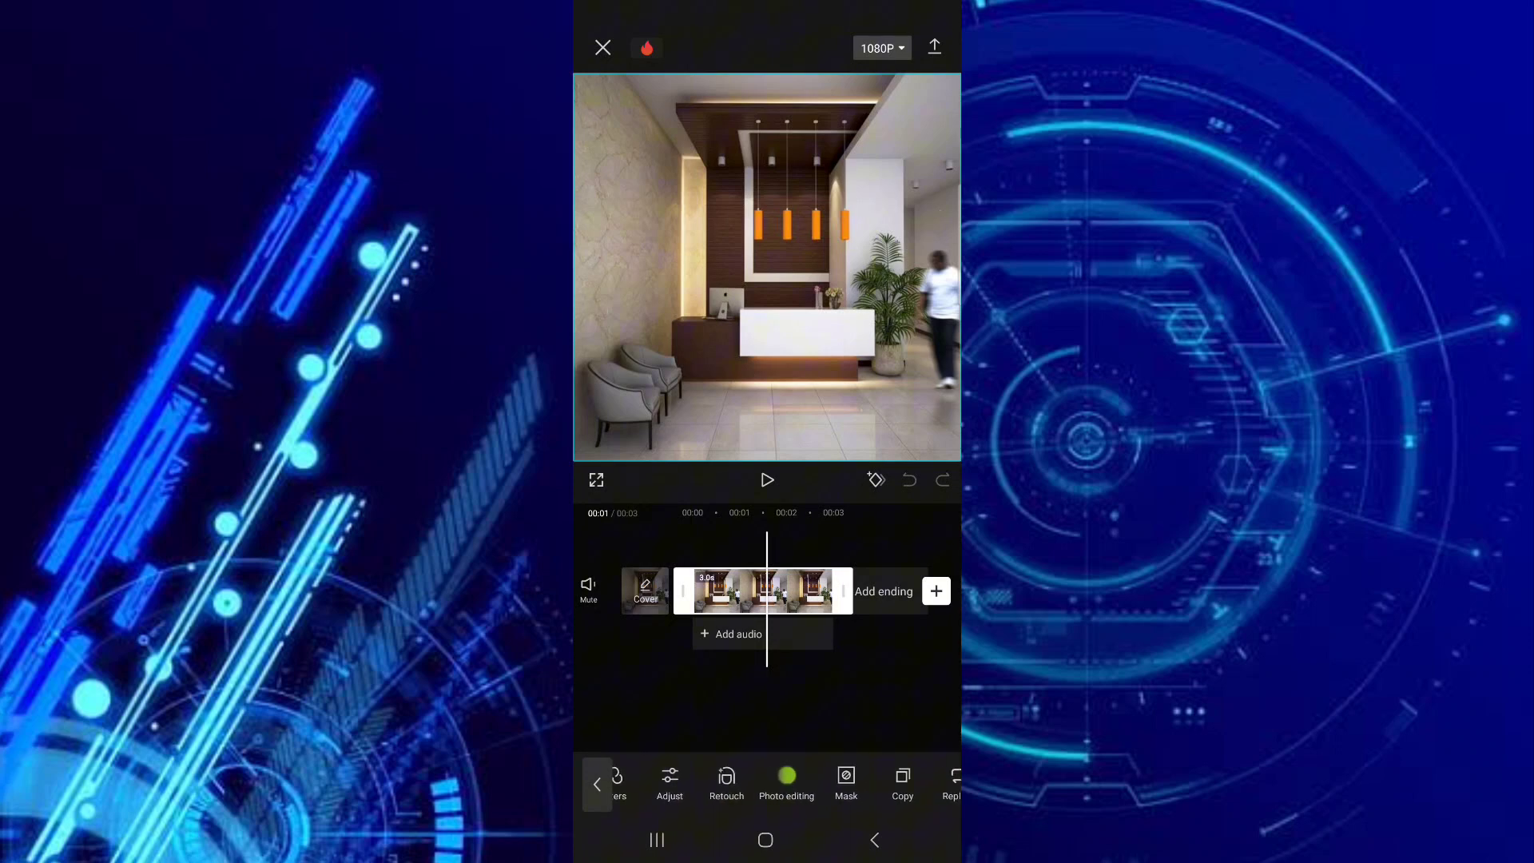
pyautogui.moveTo(839, 779); pyautogui.dragTo(515, 779)
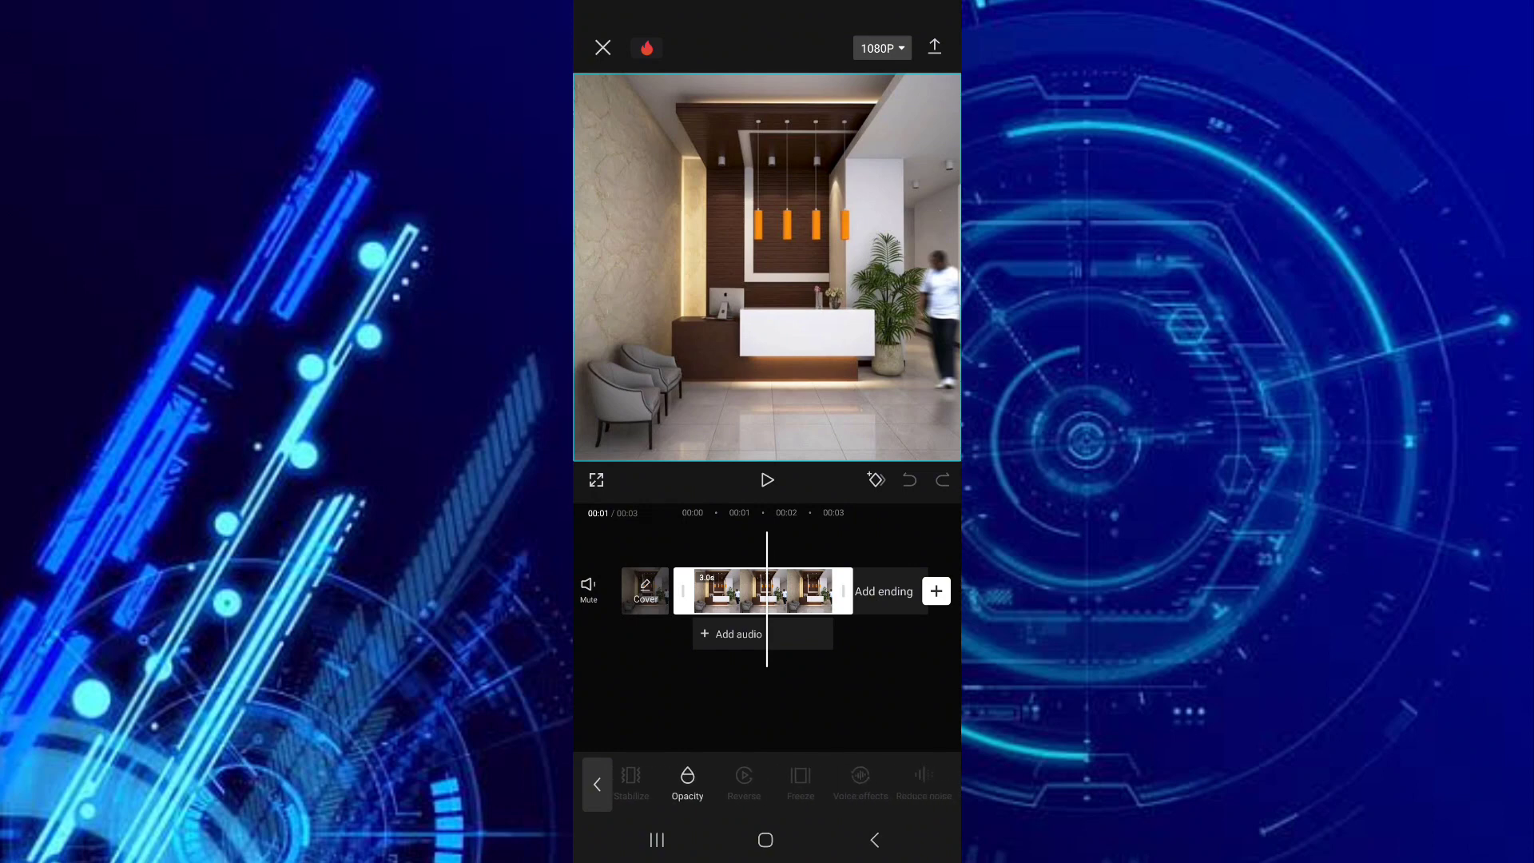
pyautogui.moveTo(647, 779)
pyautogui.mouseDown()
pyautogui.moveTo(863, 779)
pyautogui.moveTo(815, 779)
pyautogui.mouseUp()
pyautogui.moveTo(719, 779)
pyautogui.mouseDown()
pyautogui.moveTo(839, 780)
pyautogui.moveTo(819, 779)
pyautogui.mouseUp()
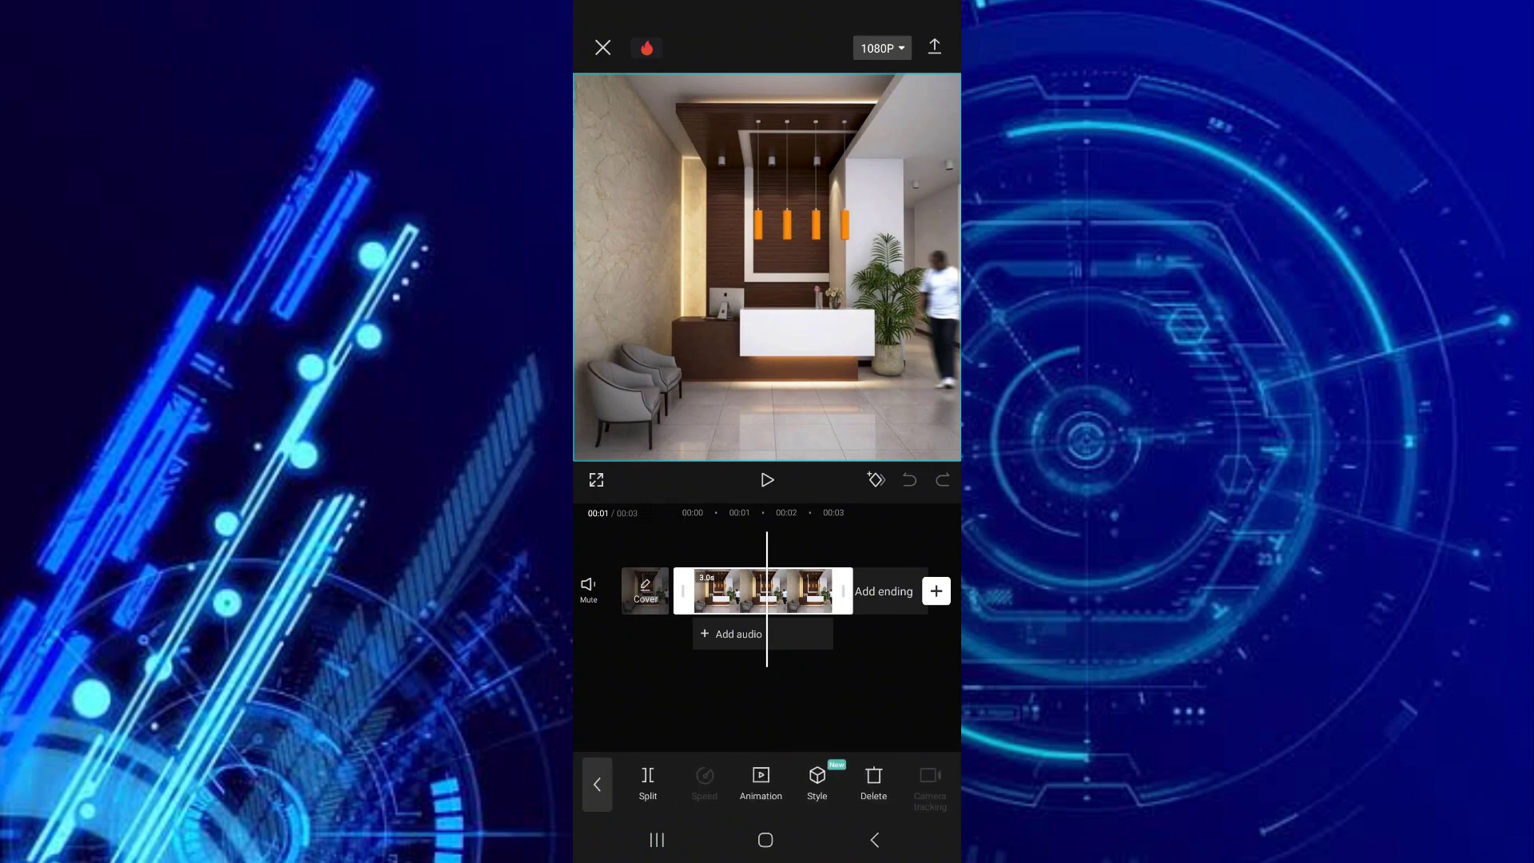
pyautogui.moveTo(743, 590); pyautogui.dragTo(757, 590)
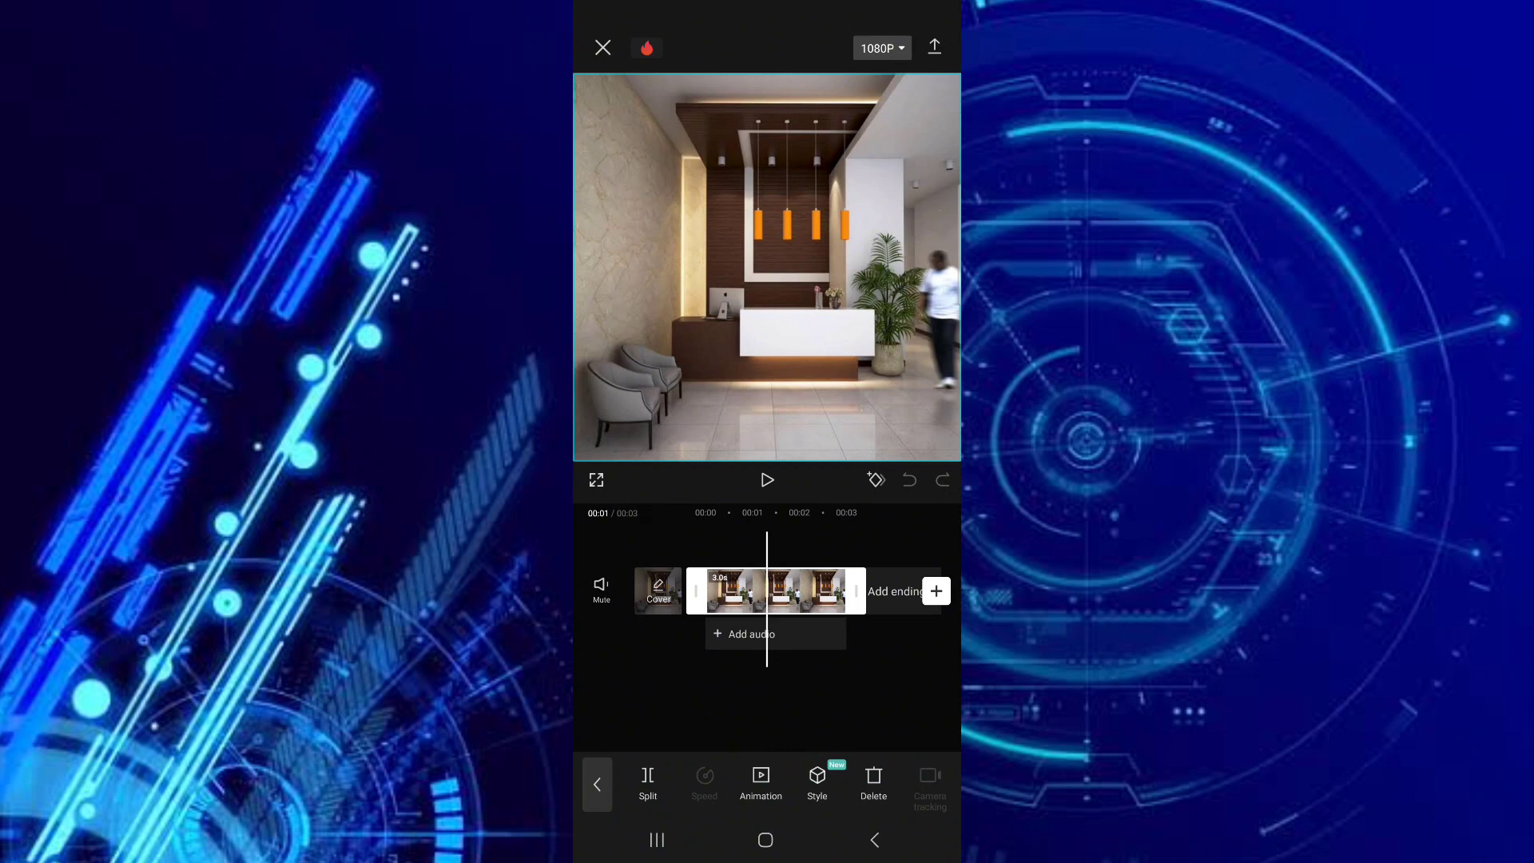
# Return to the main editing options with the playhead rewound to the start and the clip deselected.
pyautogui.click(596, 785)
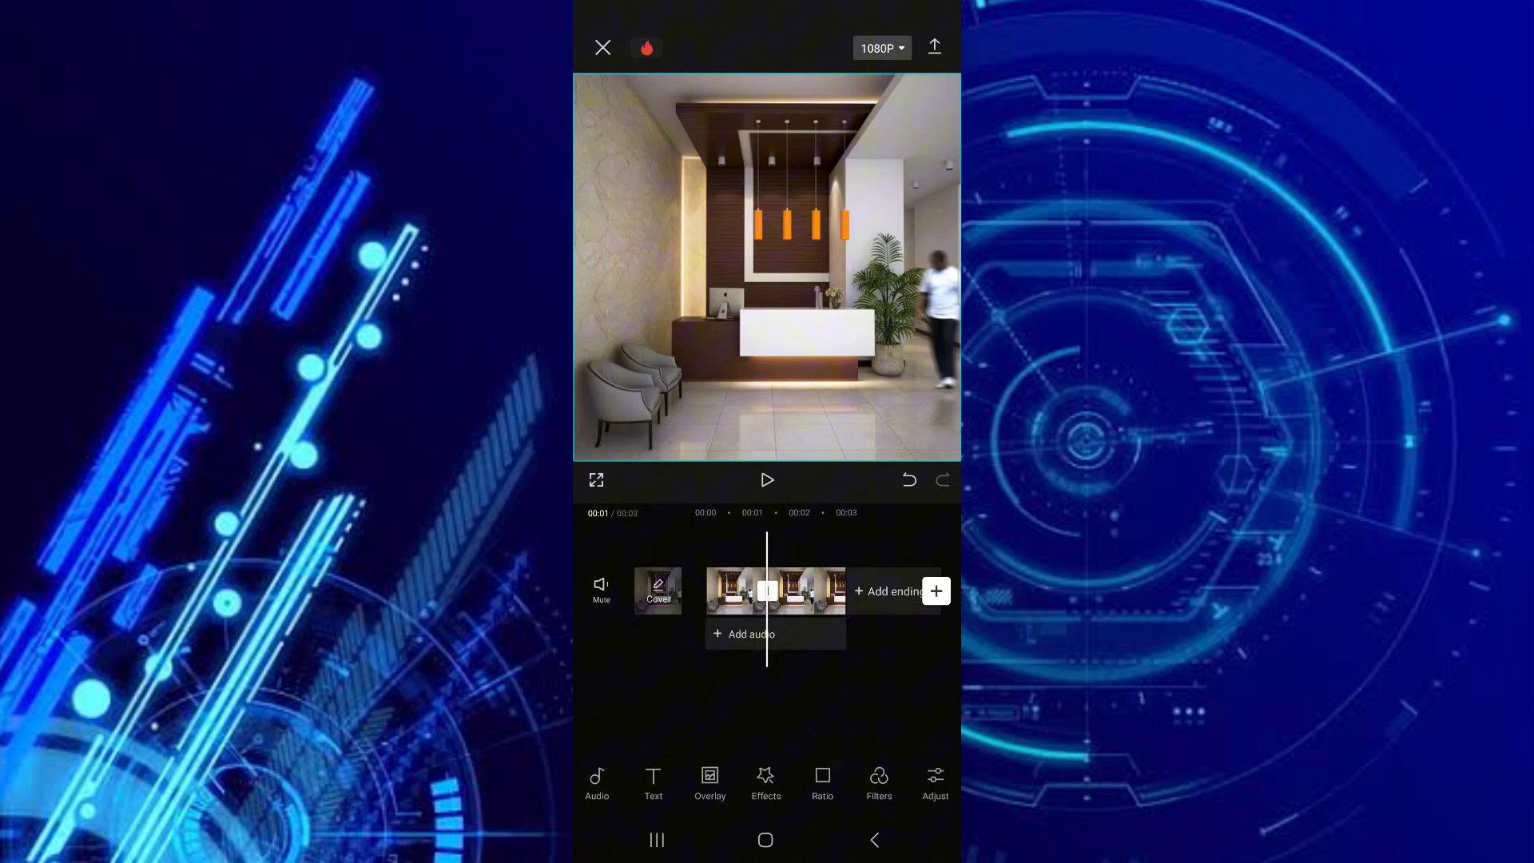
pyautogui.moveTo(768, 591)
pyautogui.mouseDown()
pyautogui.moveTo(783, 591)
pyautogui.moveTo(767, 590)
pyautogui.mouseUp()
pyautogui.click(791, 590)
pyautogui.click(791, 589)
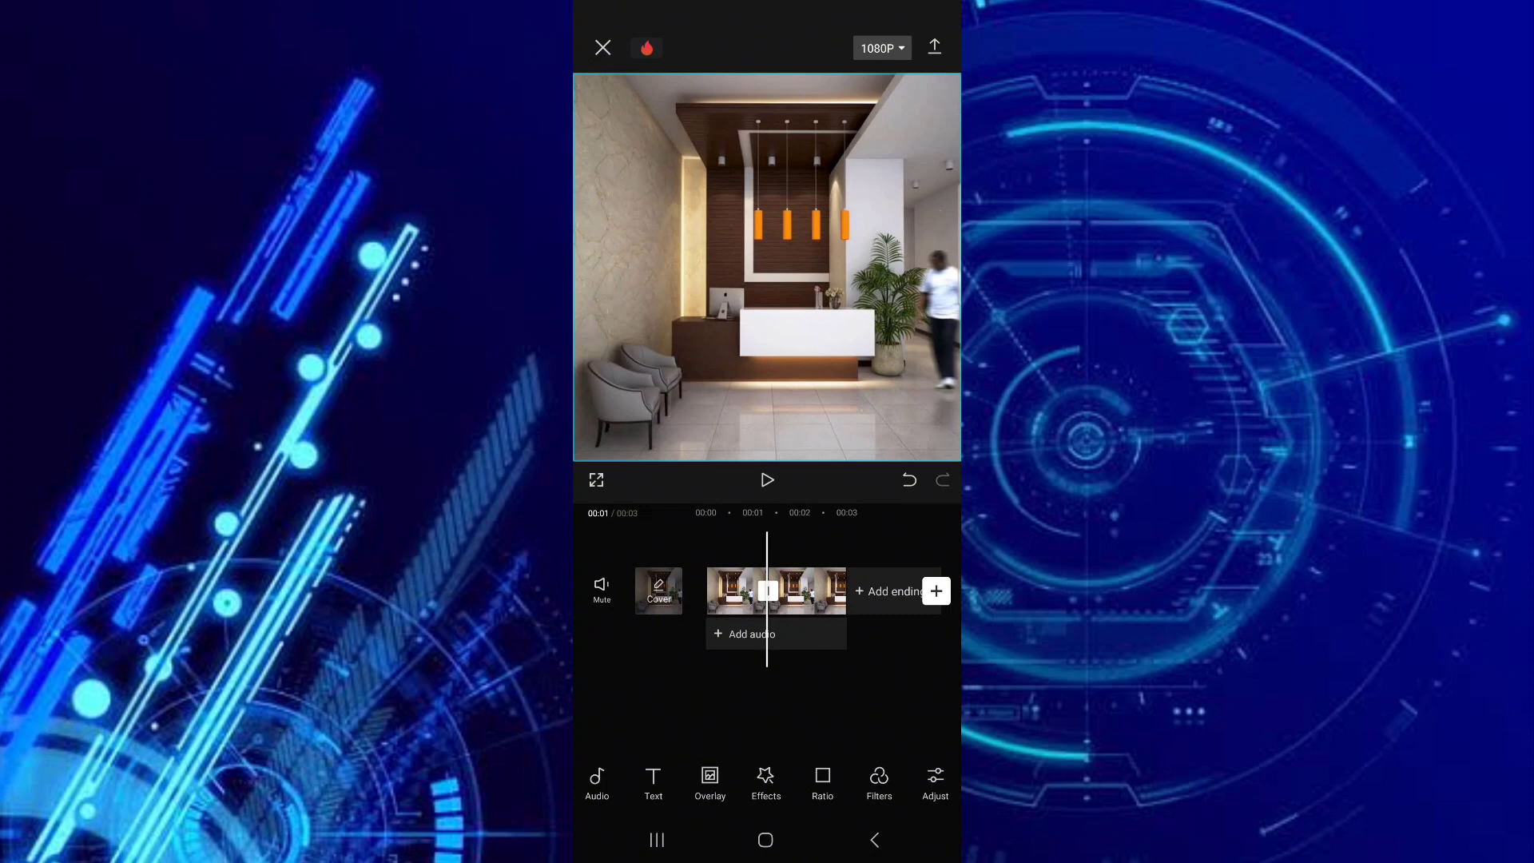
pyautogui.click(790, 590)
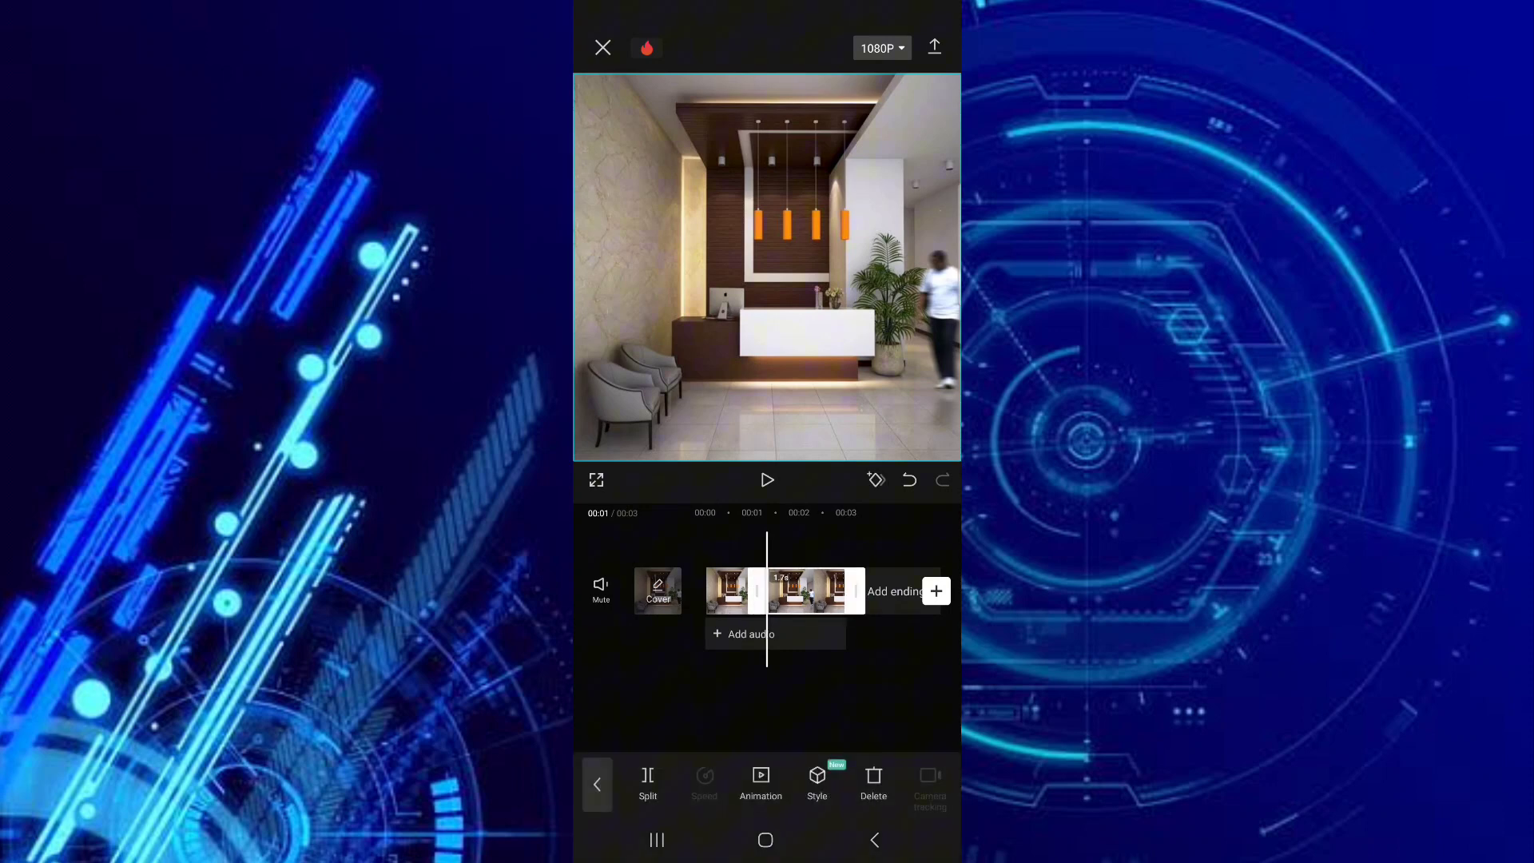
pyautogui.click(791, 590)
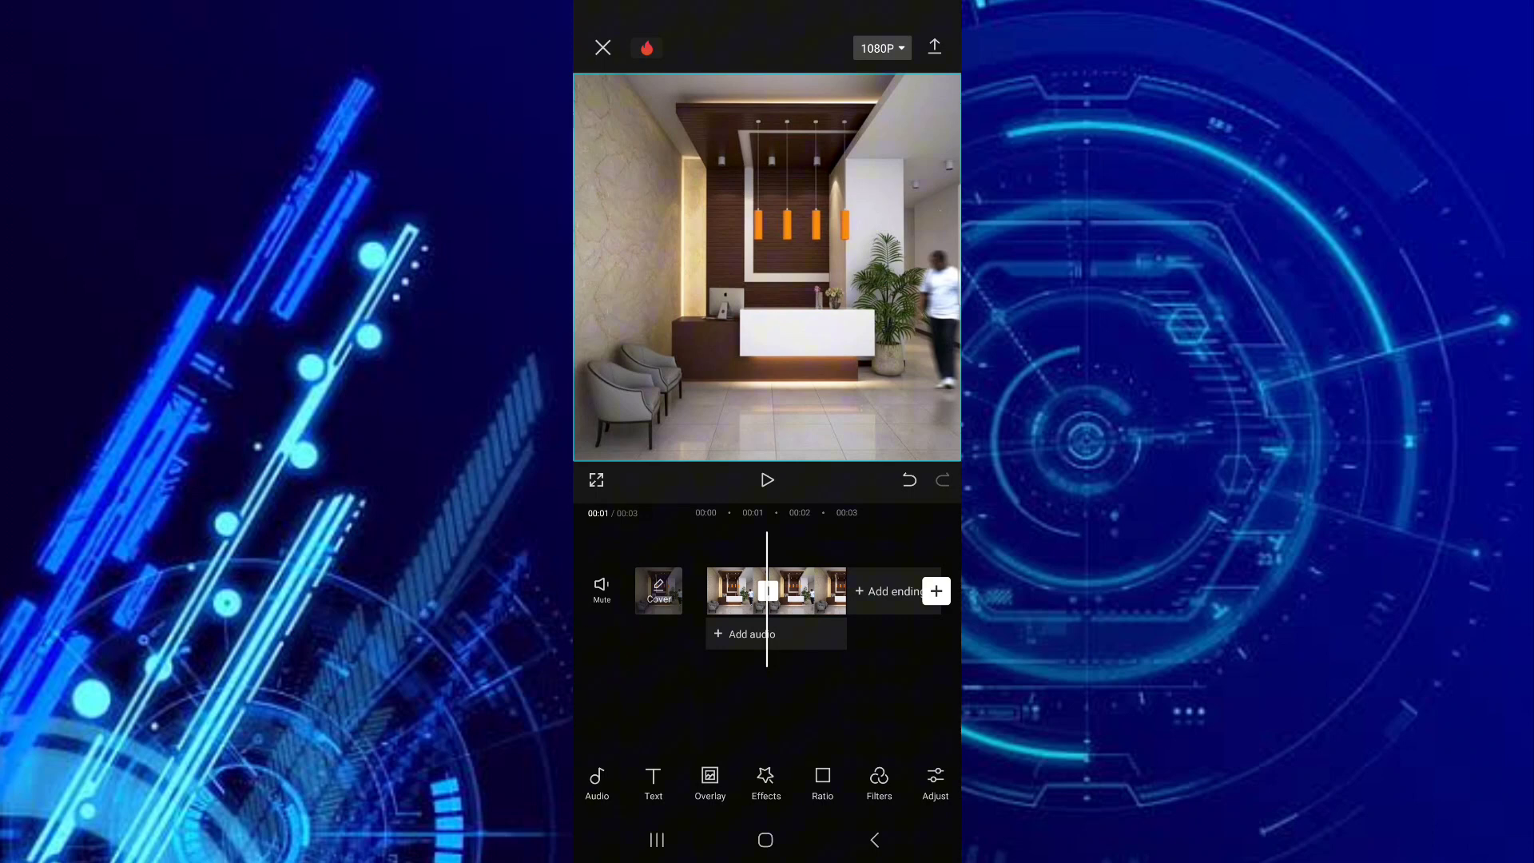
# Mute the lobby video's original sound and play back the muted result.
pyautogui.click(601, 588)
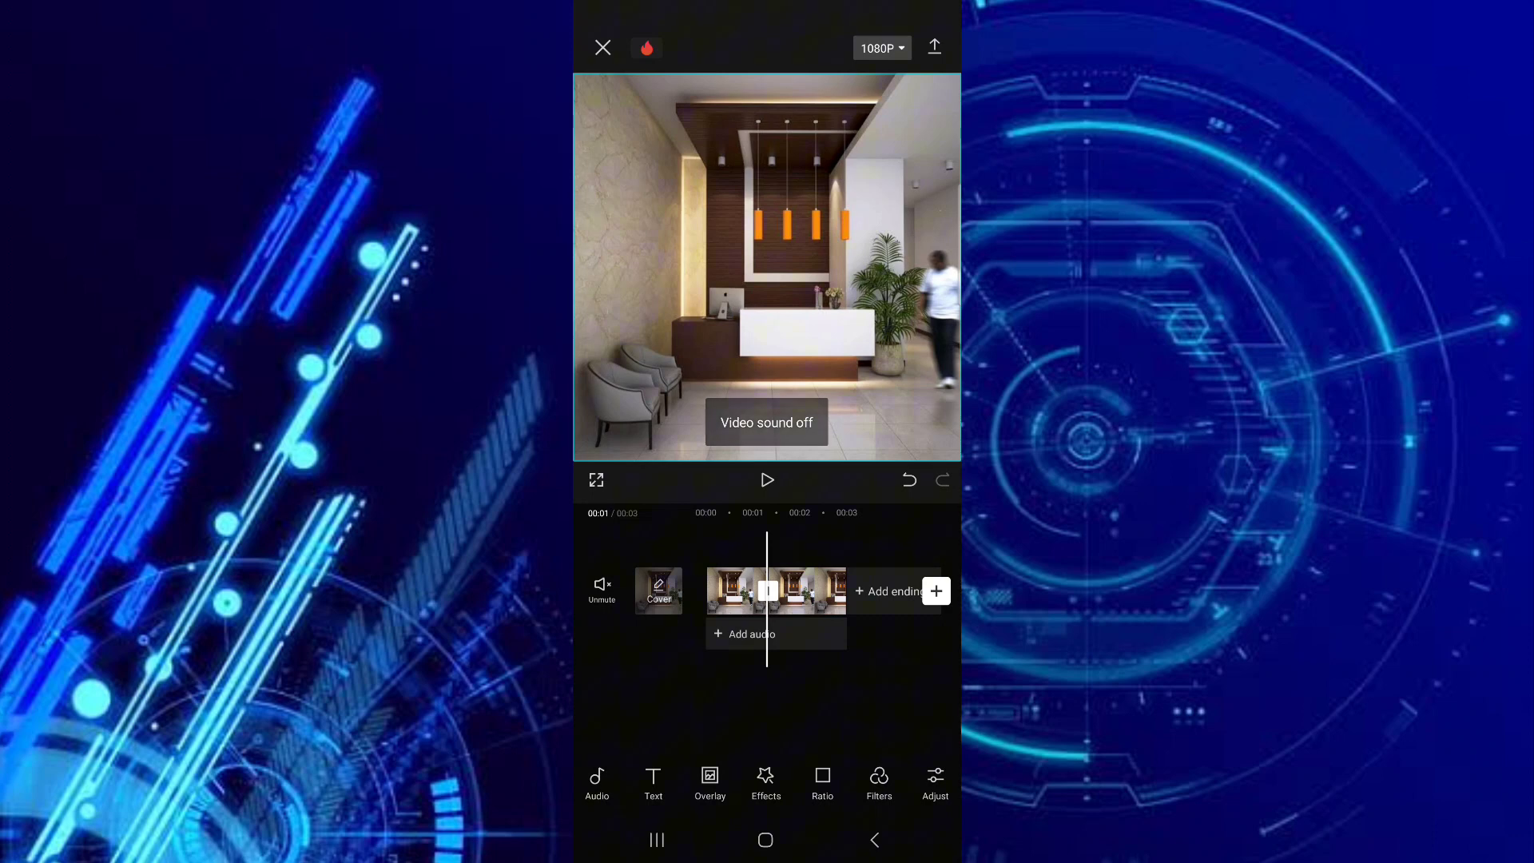
pyautogui.hscroll(-2, 767, 590)
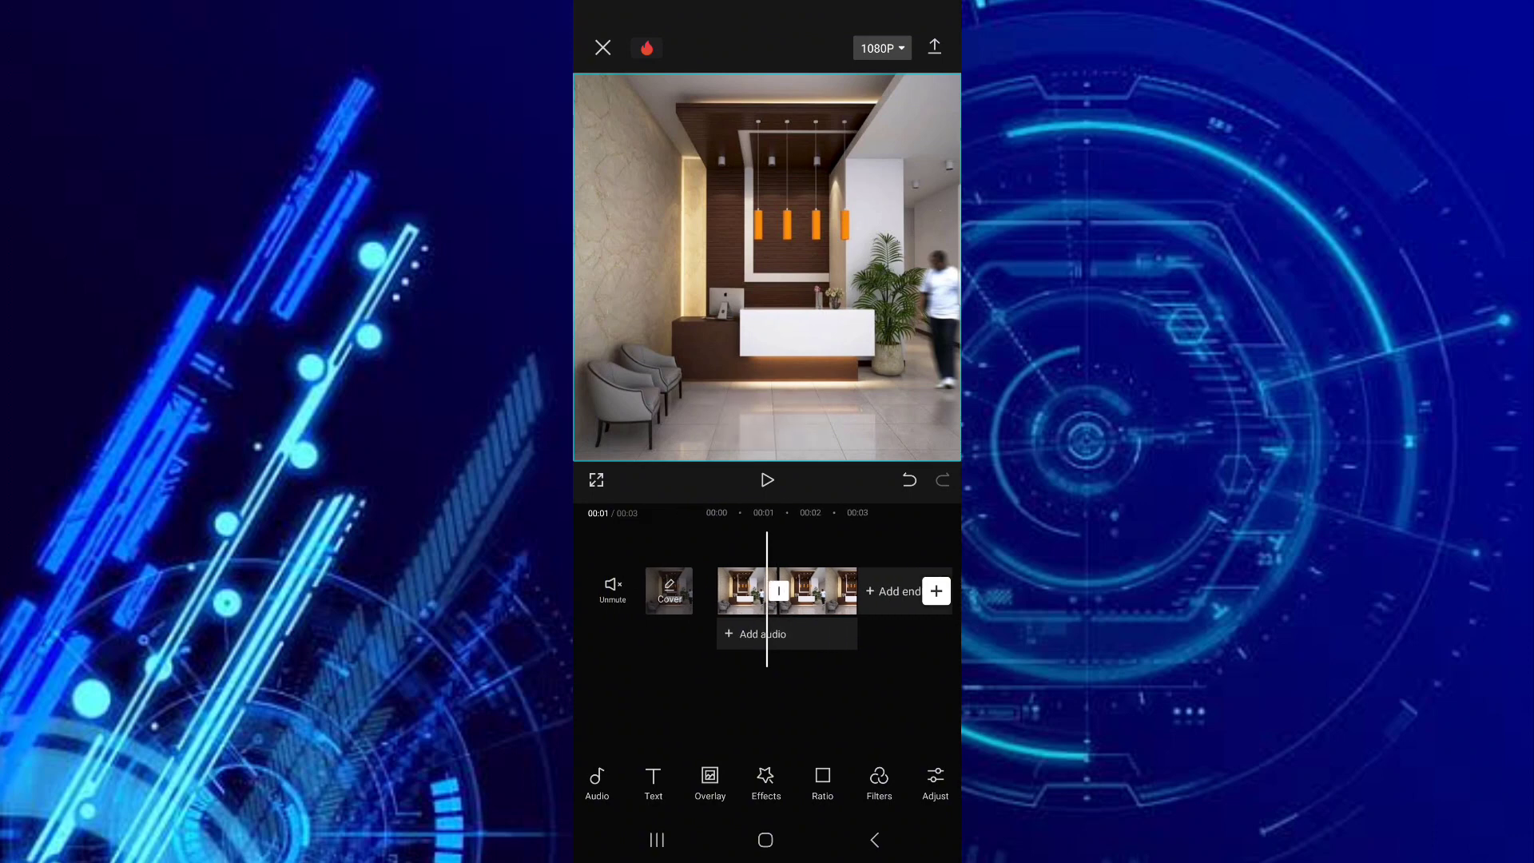
pyautogui.click(768, 479)
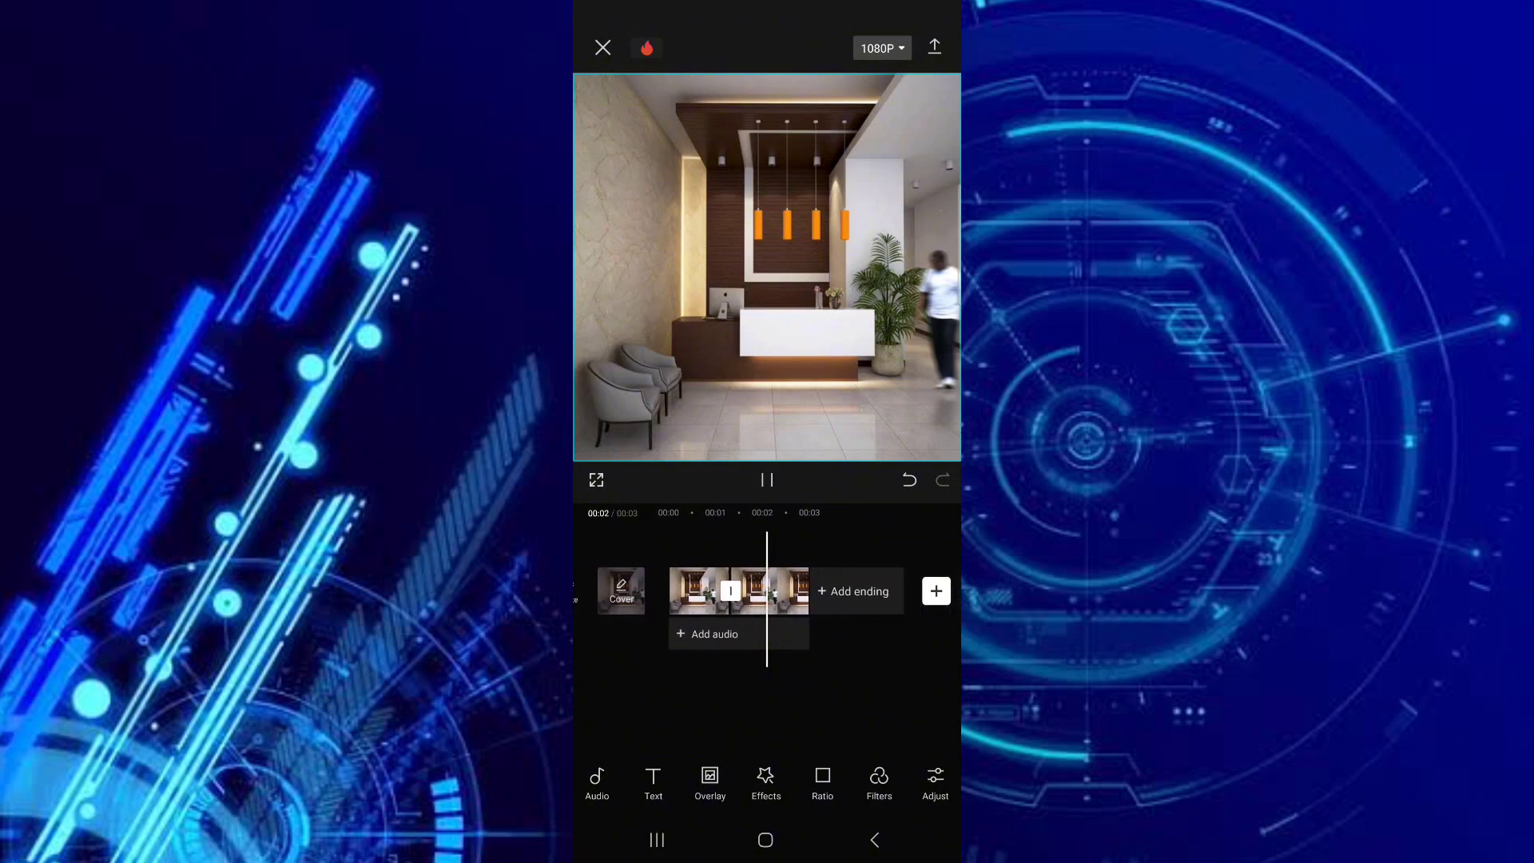
pyautogui.hscroll(-3, 768, 590)
pyautogui.hscroll(1, 767, 590)
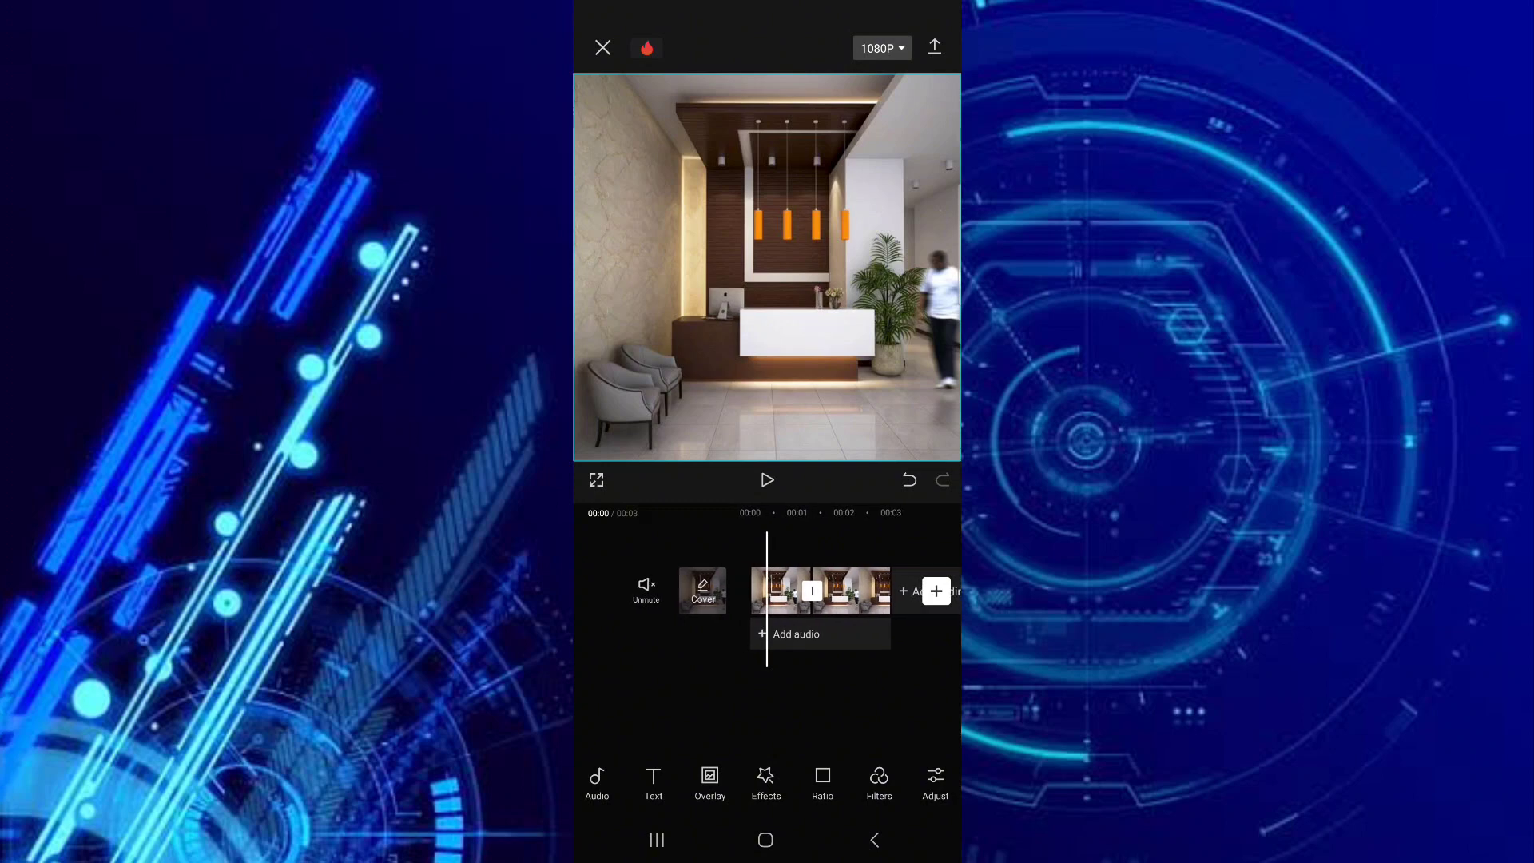
pyautogui.hscroll(-1, 768, 591)
pyautogui.hscroll(3, 767, 590)
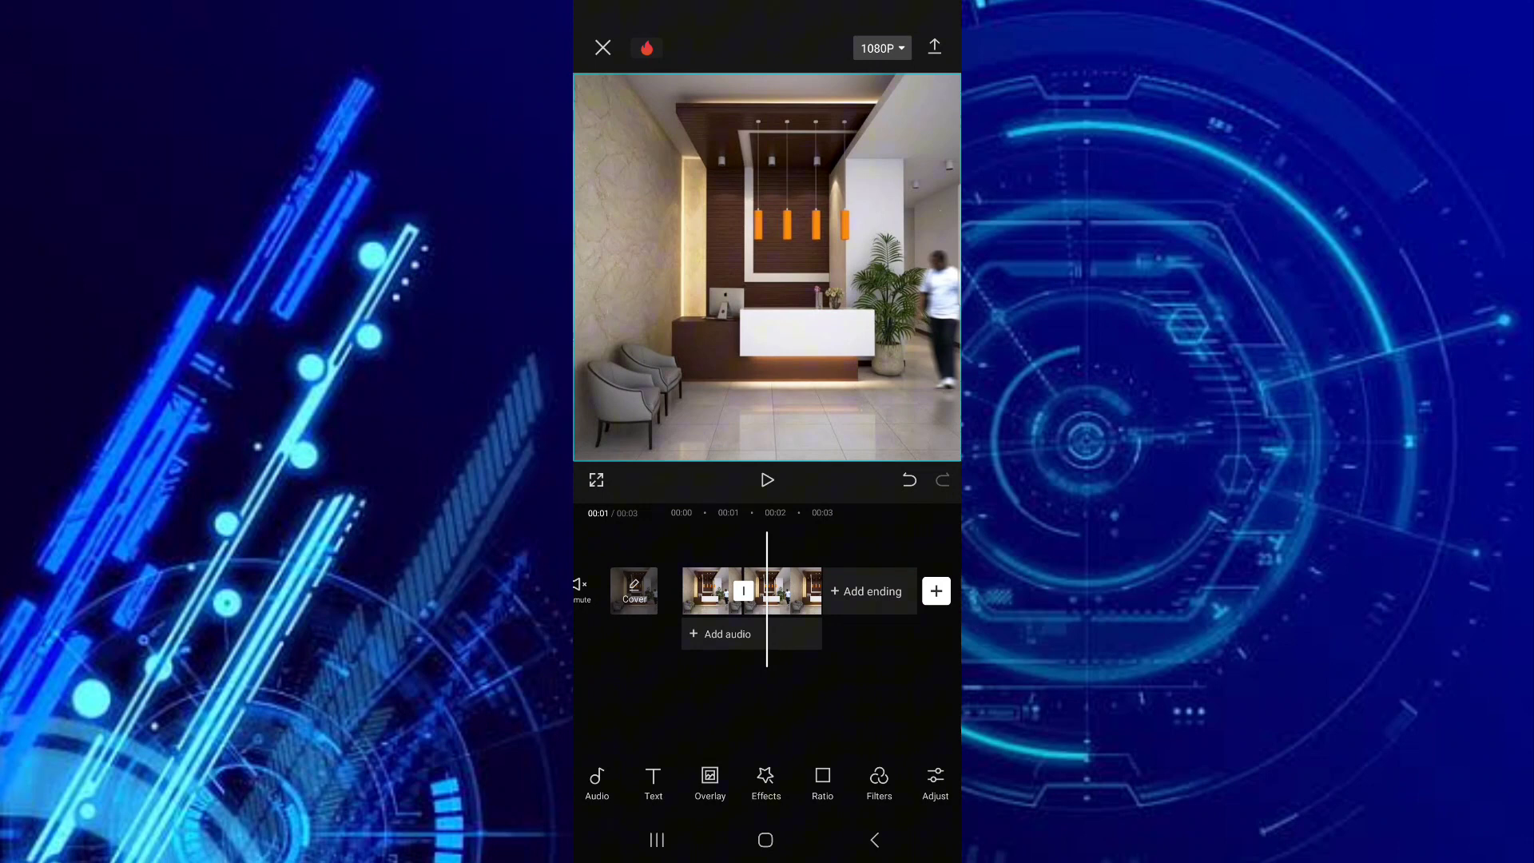
pyautogui.hscroll(-1, 767, 591)
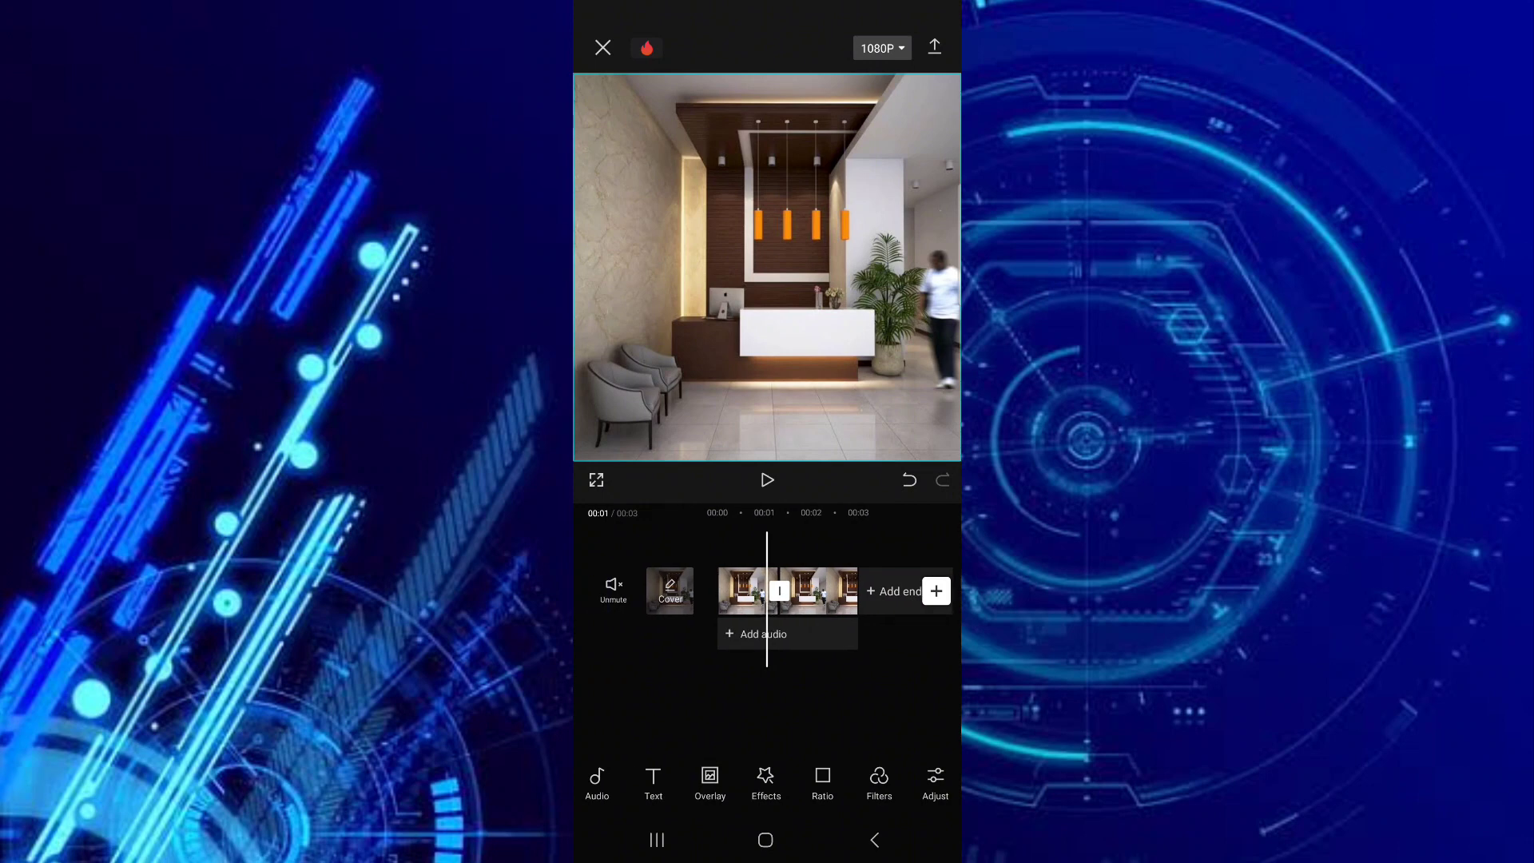
pyautogui.click(733, 589)
pyautogui.click(598, 784)
# Lengthen the first lobby clip from 1.3s to about 2.0s.
pyautogui.click(743, 589)
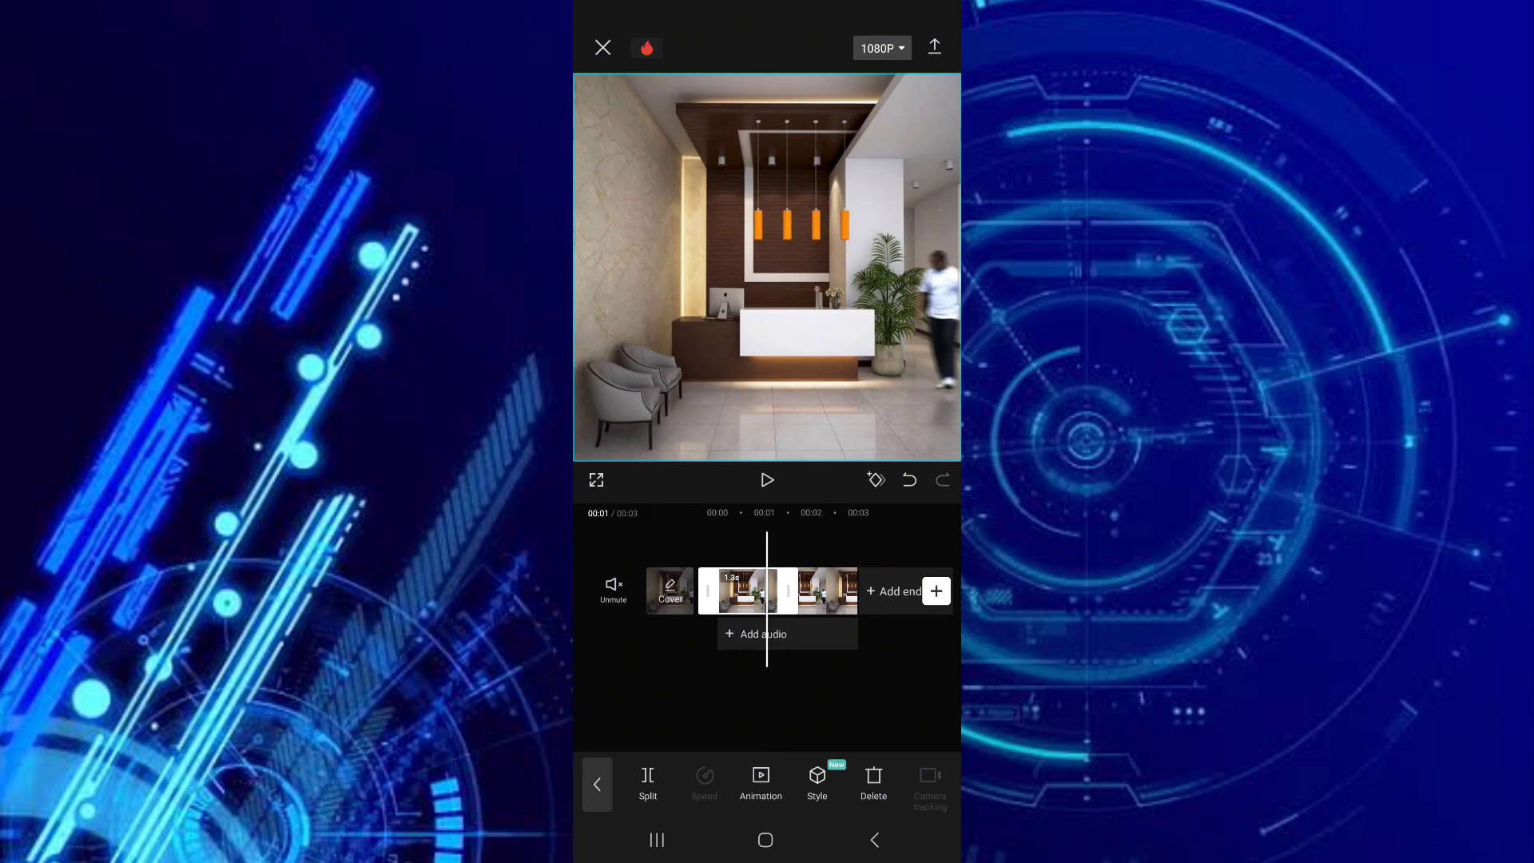
pyautogui.moveTo(788, 589); pyautogui.dragTo(821, 591)
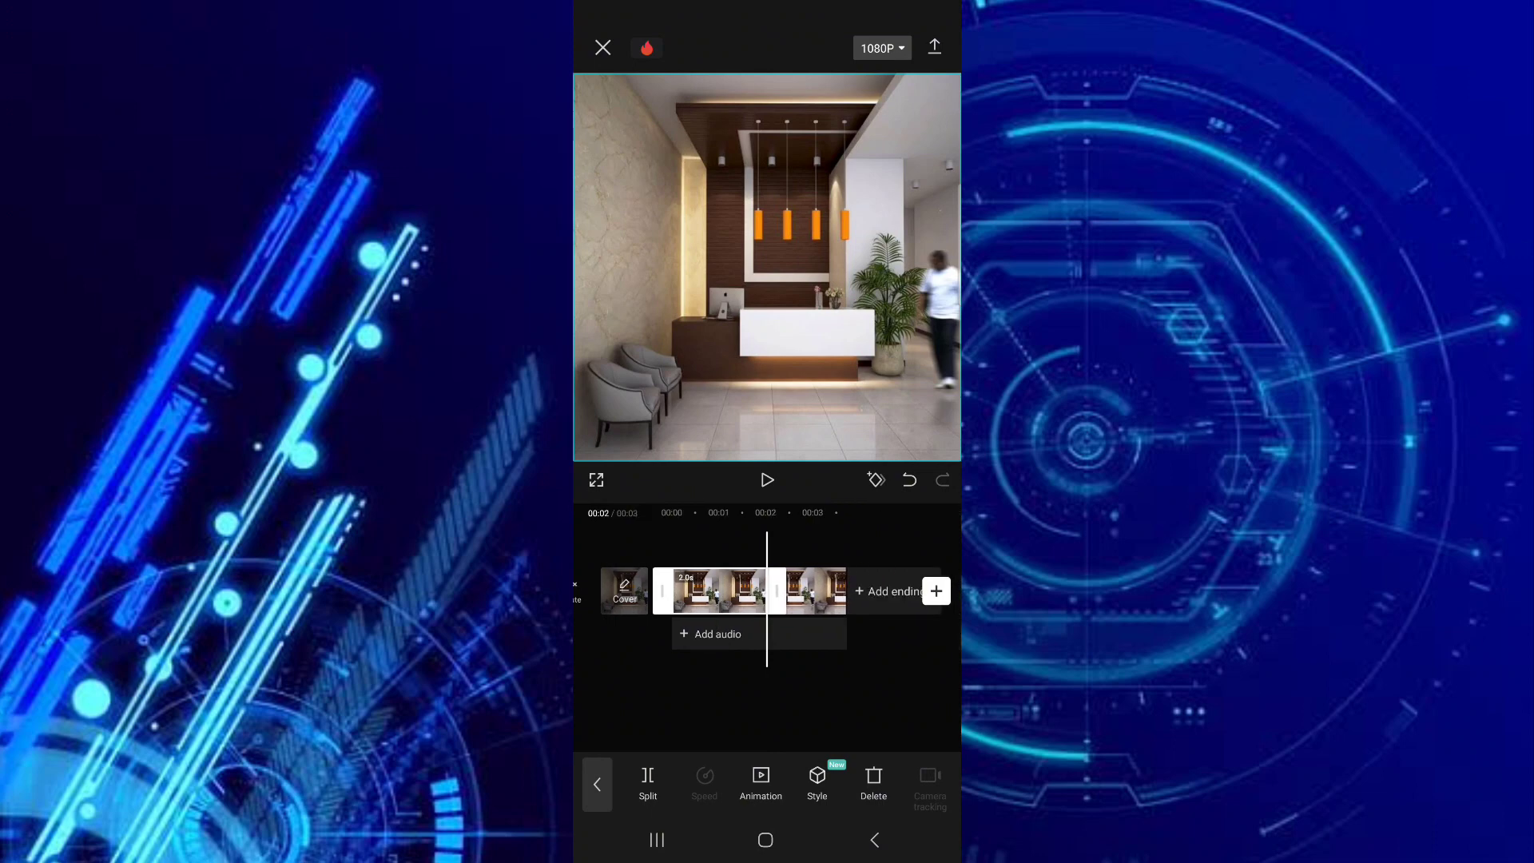
pyautogui.click(597, 784)
pyautogui.moveTo(828, 589)
pyautogui.mouseDown()
pyautogui.moveTo(746, 590)
pyautogui.moveTo(812, 591)
pyautogui.mouseUp()
# Trim the end of the second lobby clip shorter.
pyautogui.click(736, 590)
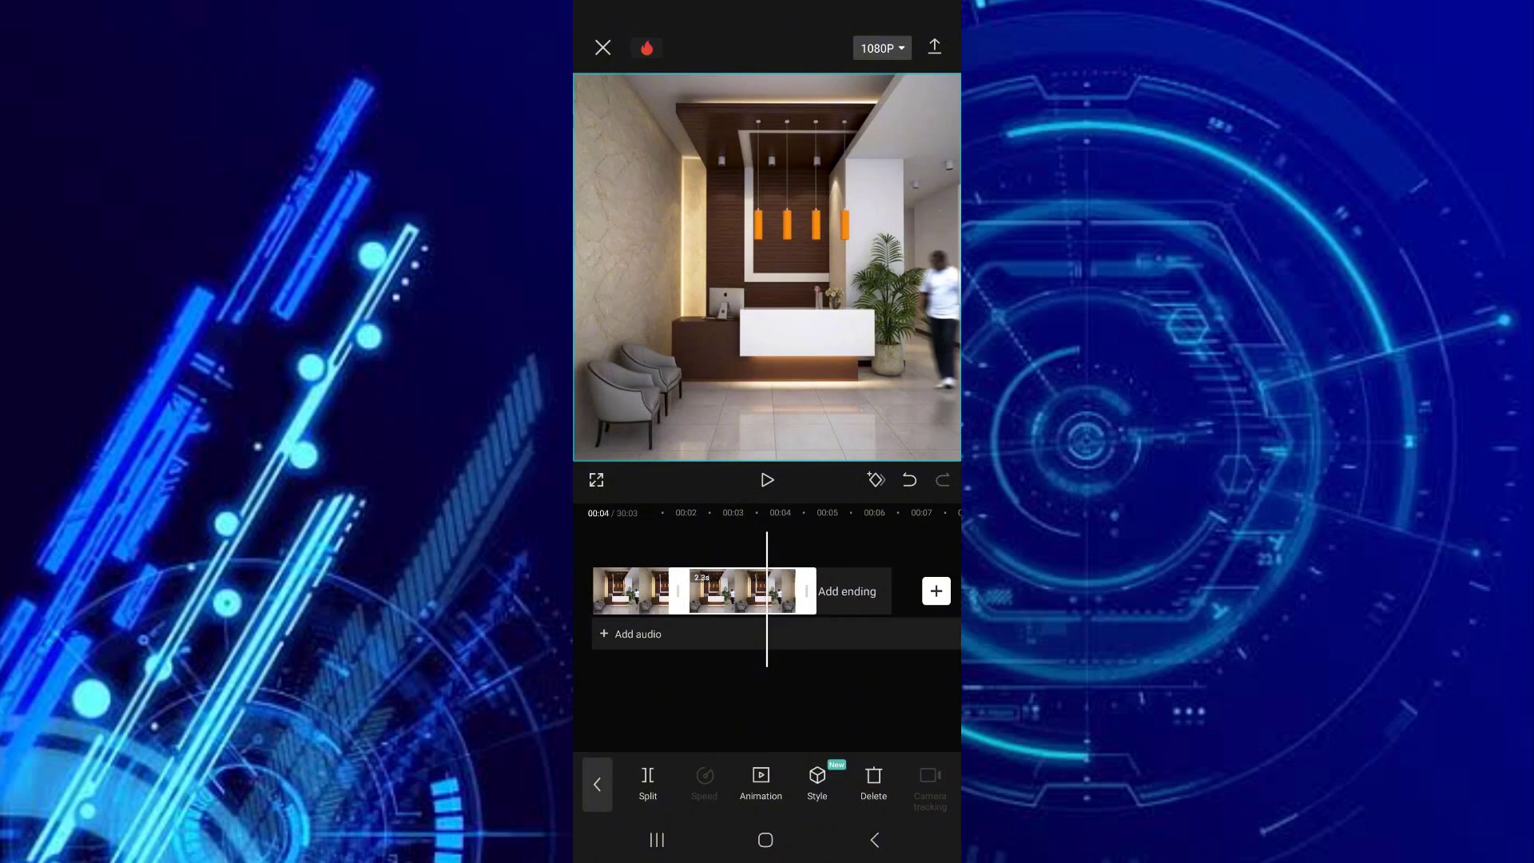
pyautogui.click(598, 785)
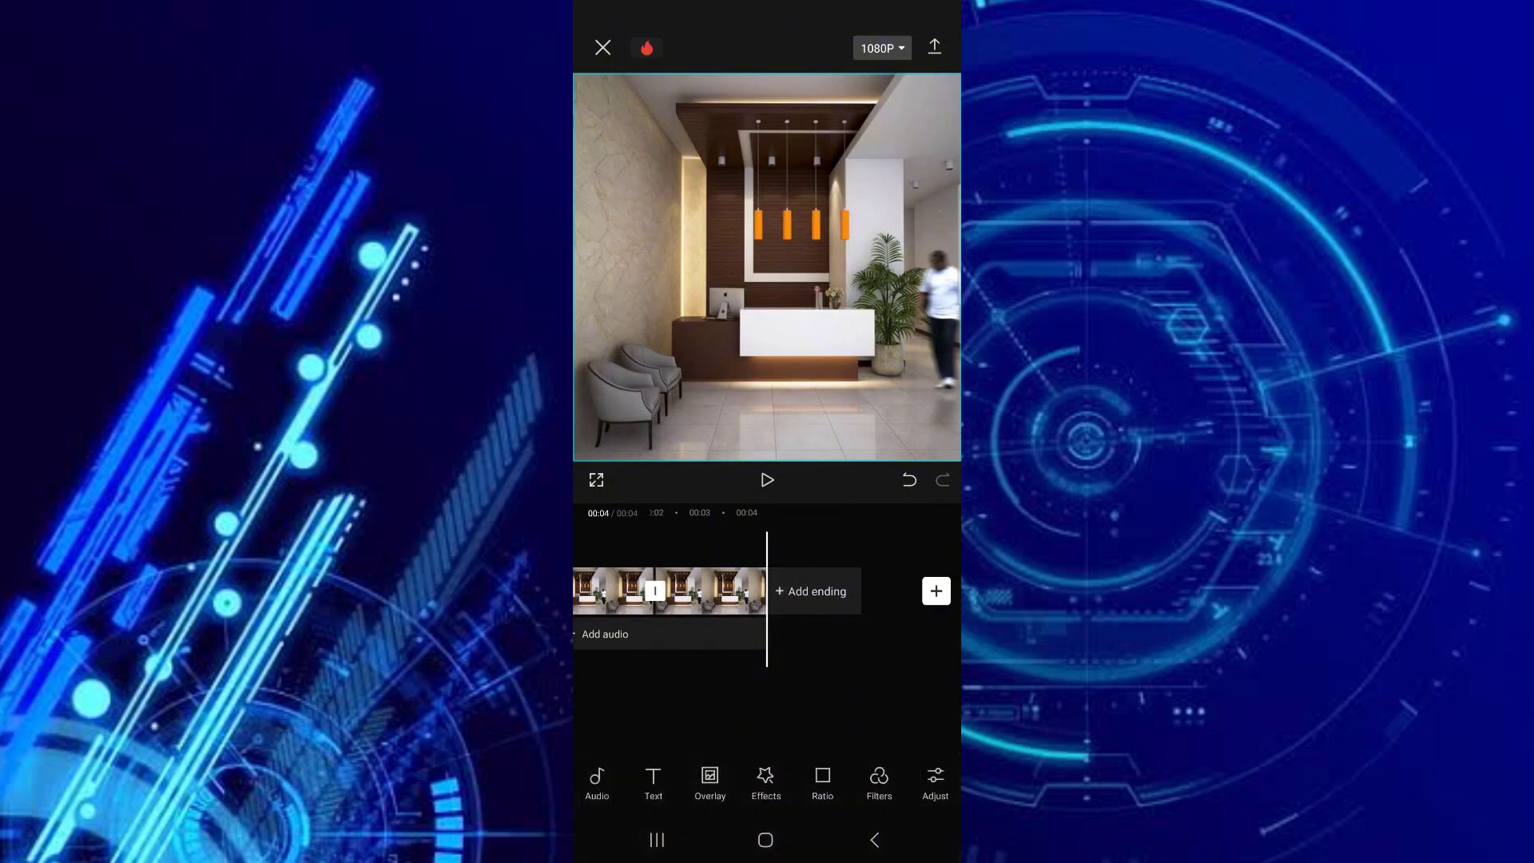
pyautogui.moveTo(719, 590); pyautogui.dragTo(768, 590)
pyautogui.click(742, 590)
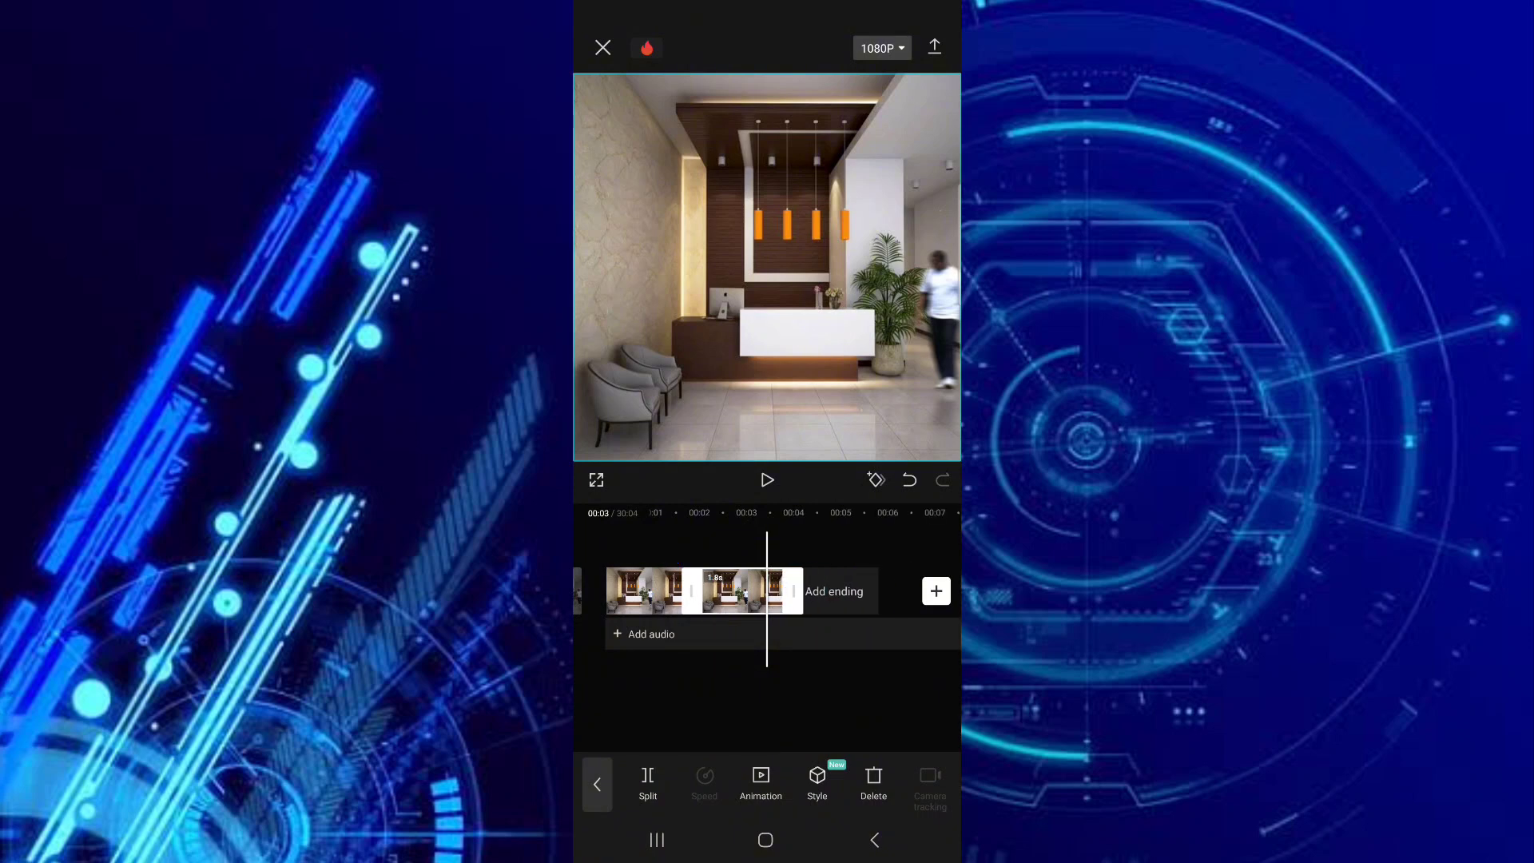
pyautogui.moveTo(828, 590); pyautogui.dragTo(796, 590)
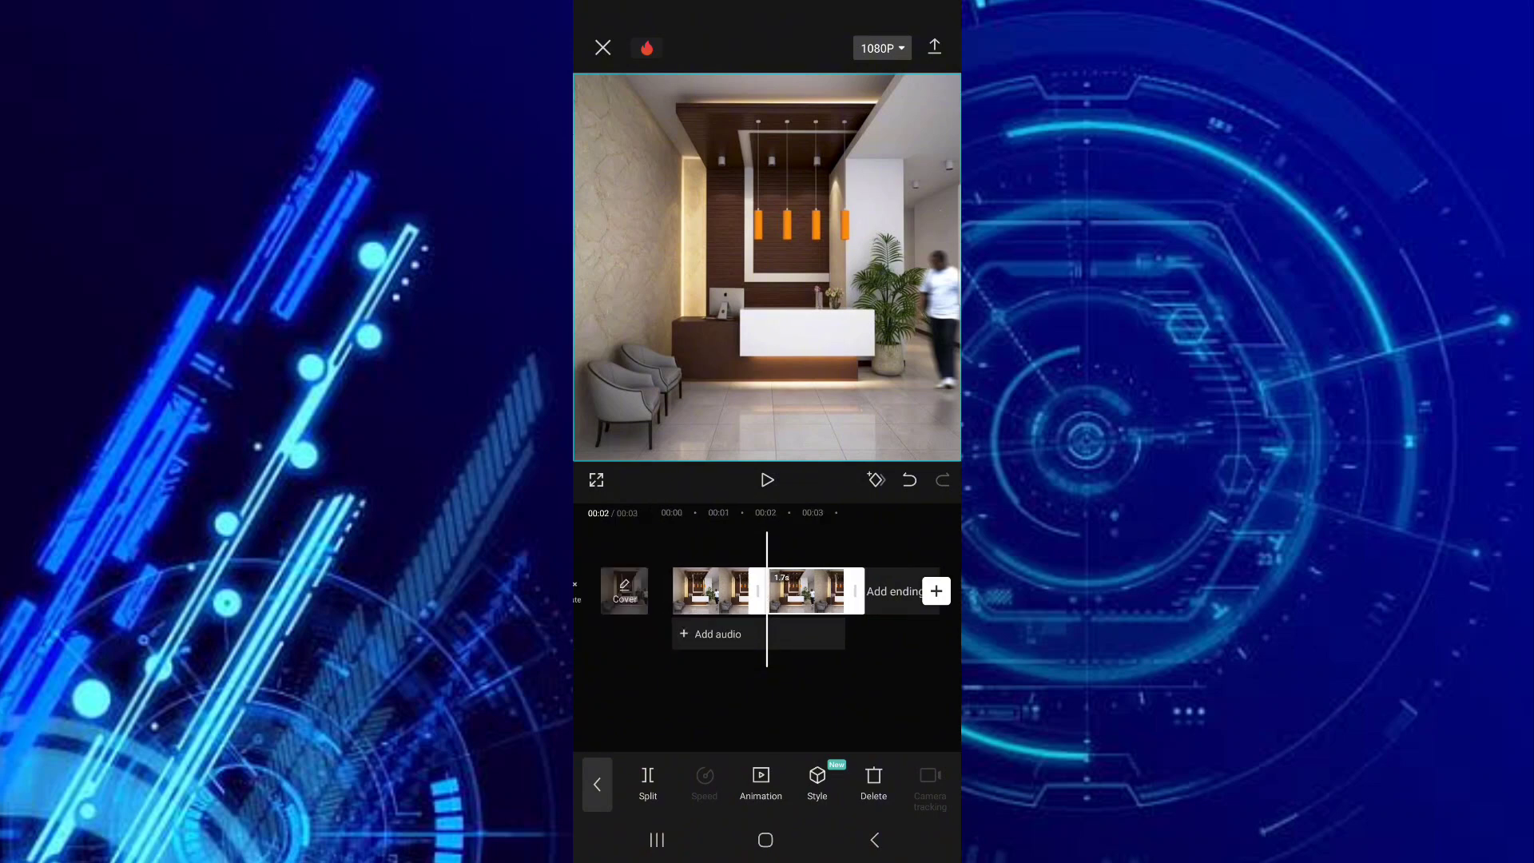
# Leave clip editing and return to the project's main editing options.
pyautogui.press('Escape')
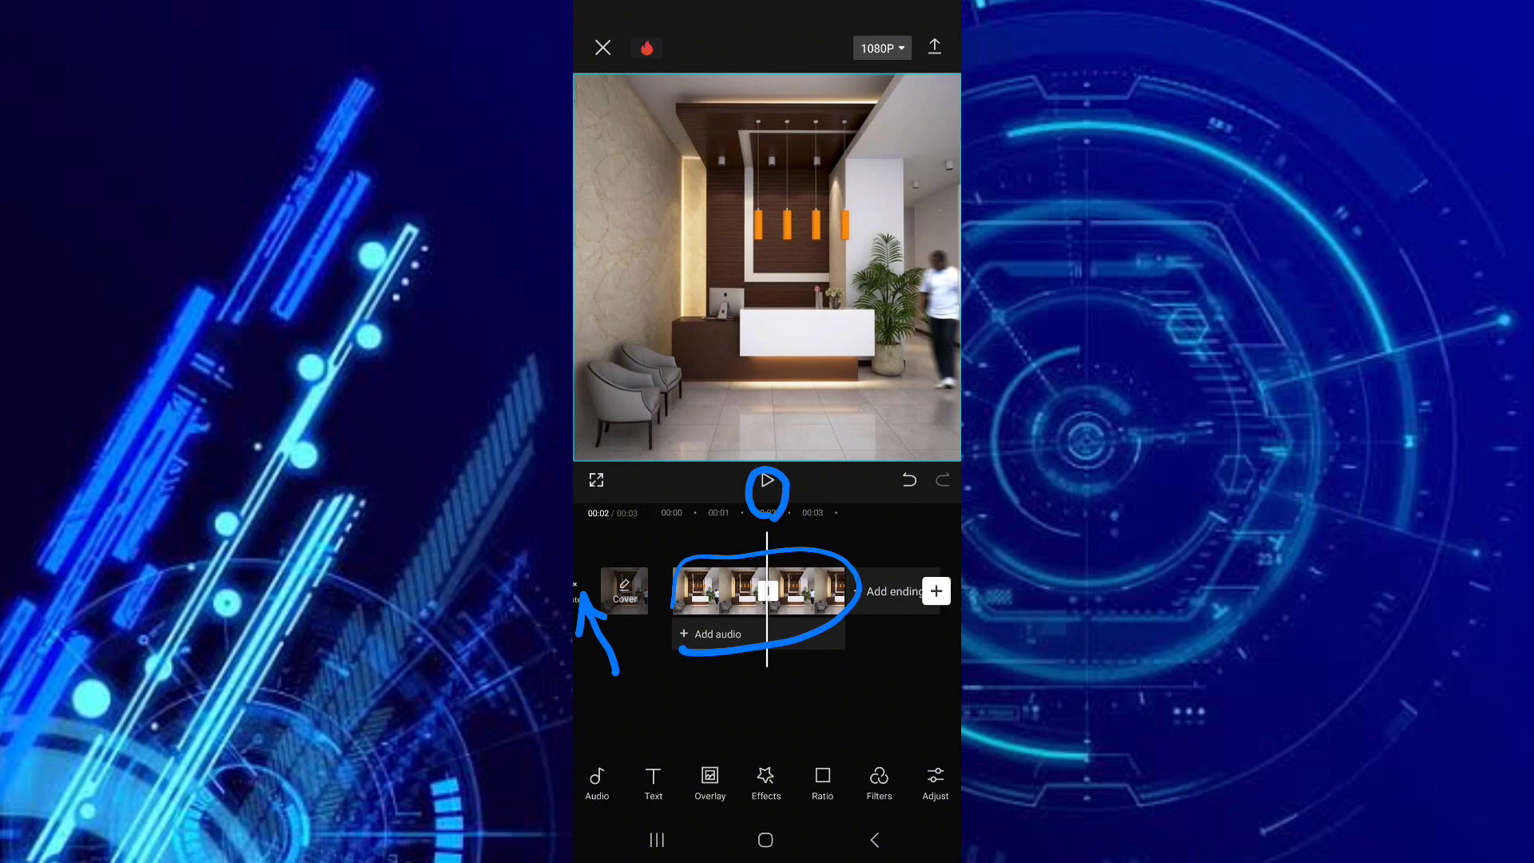
pyautogui.hscroll(-2, 779, 590)
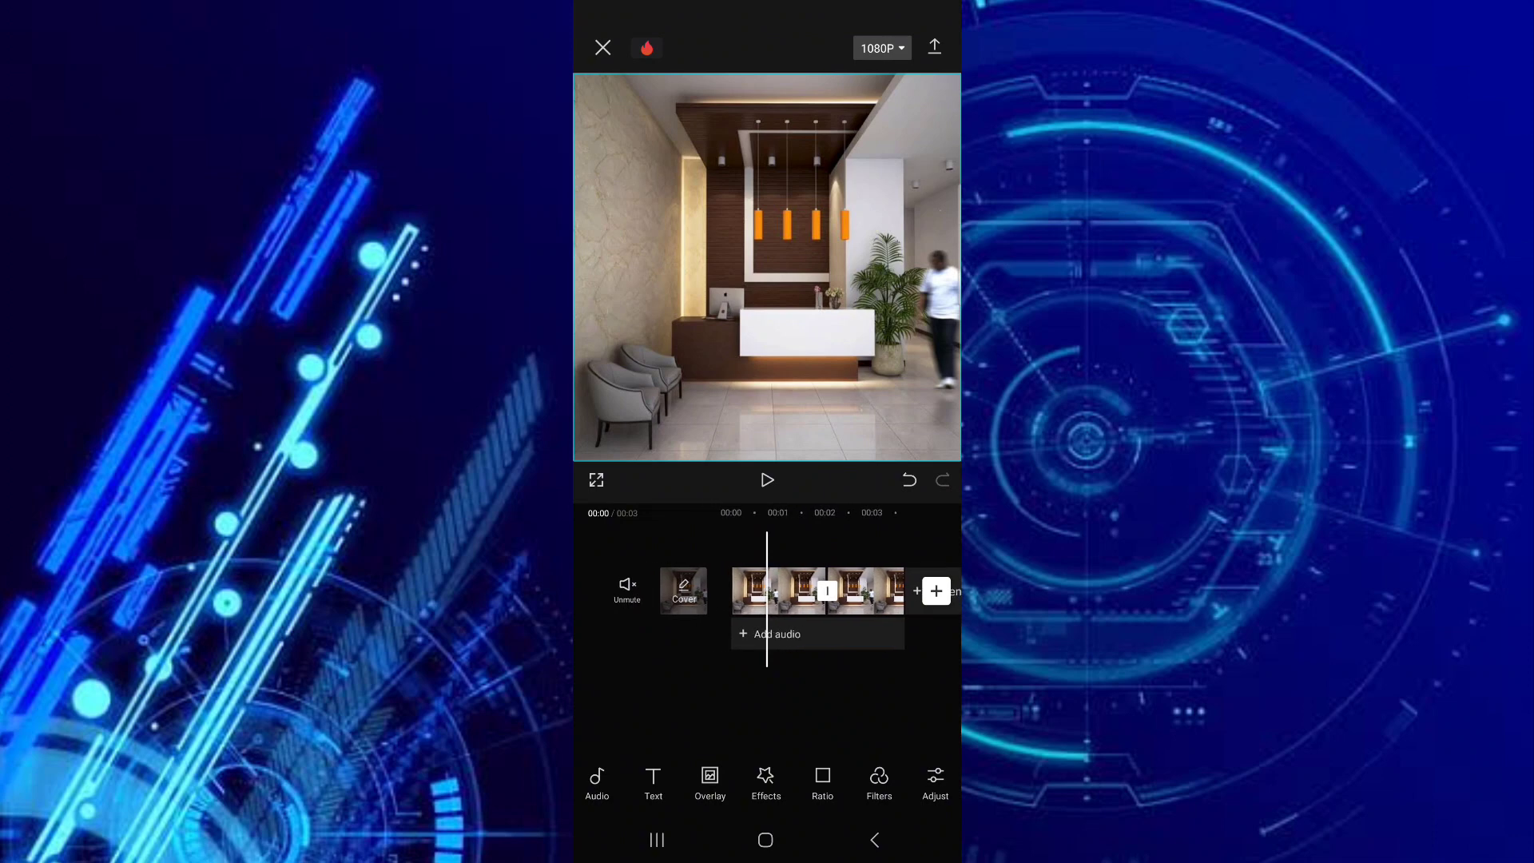
pyautogui.hscroll(2, 779, 590)
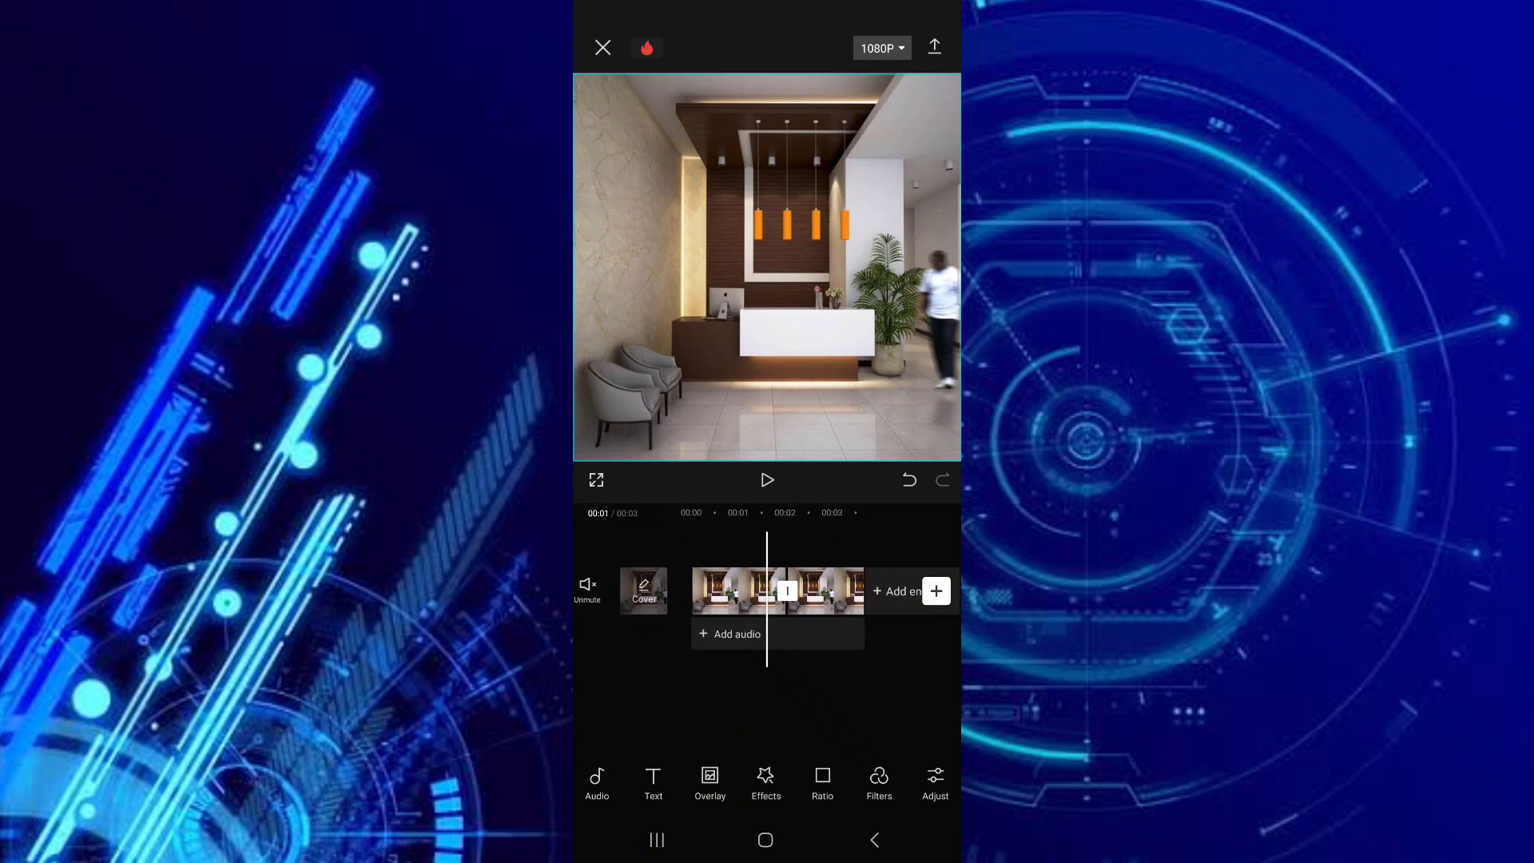